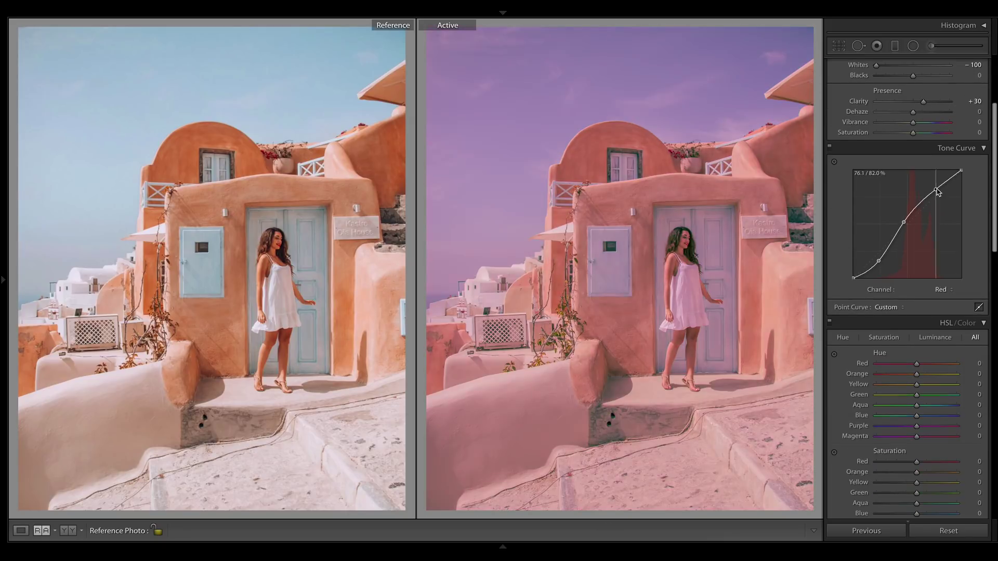
# Step: Adjust the HSL colours towards the reference, including yellow hue to −65, orange saturation to +58 and yellow luminance to +73
pyautogui.scroll(3, 907, 312)
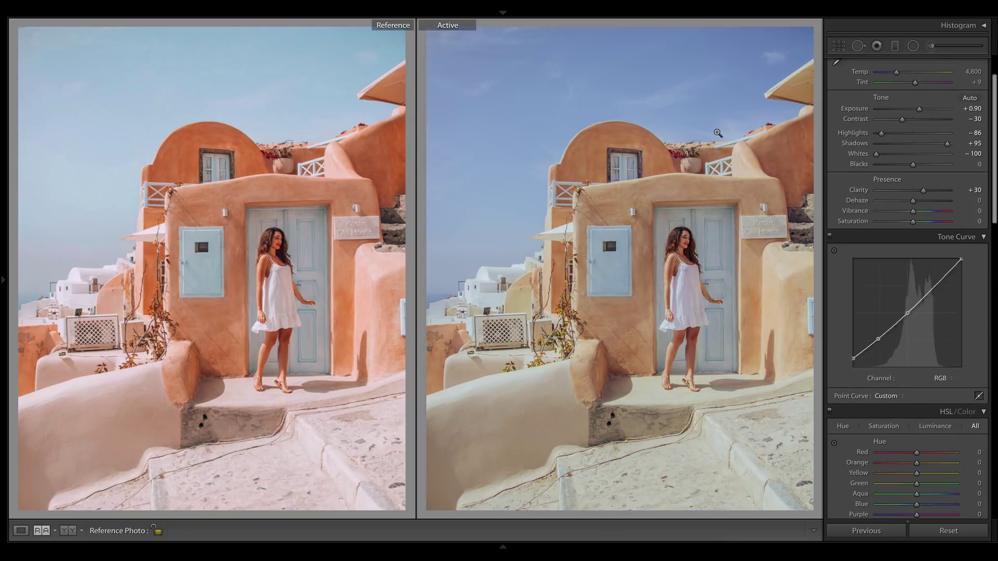
pyautogui.scroll(-5, 880, 312)
pyautogui.moveTo(917, 128); pyautogui.dragTo(901, 128)
pyautogui.moveTo(917, 175); pyautogui.dragTo(931, 175)
pyautogui.moveTo(916, 318); pyautogui.dragTo(946, 323)
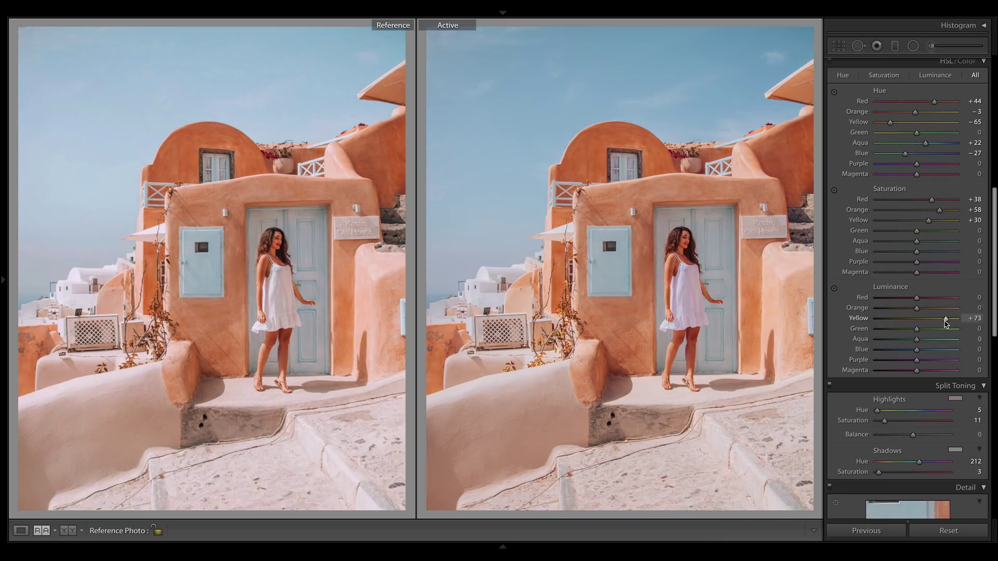
# Step: Compare the edited photo with its unedited version beside the reference photo
pyautogui.scroll(10, 946, 323)
pyautogui.press('\\')
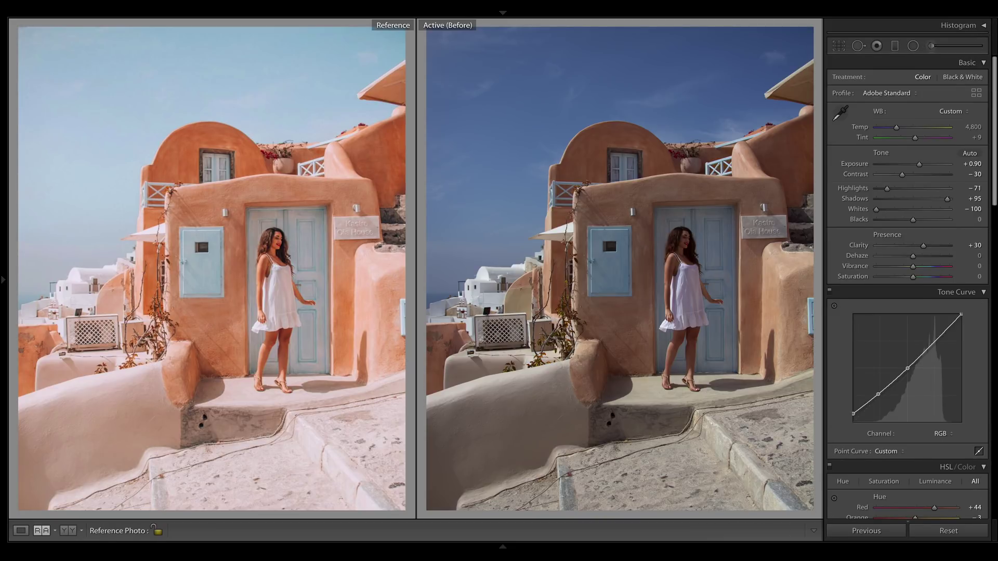
pyautogui.press('\\')
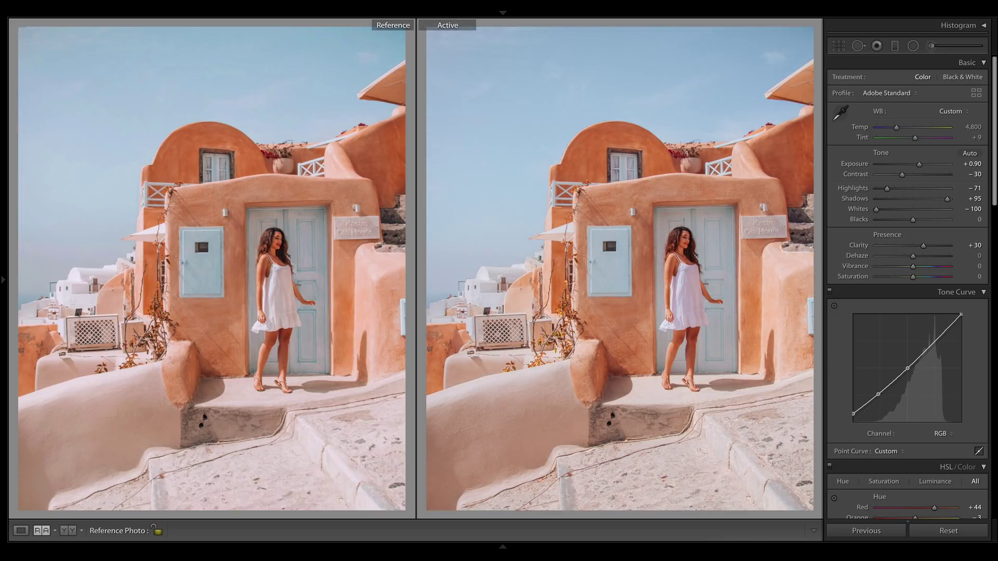
pyautogui.press('d')
pyautogui.press('\\')
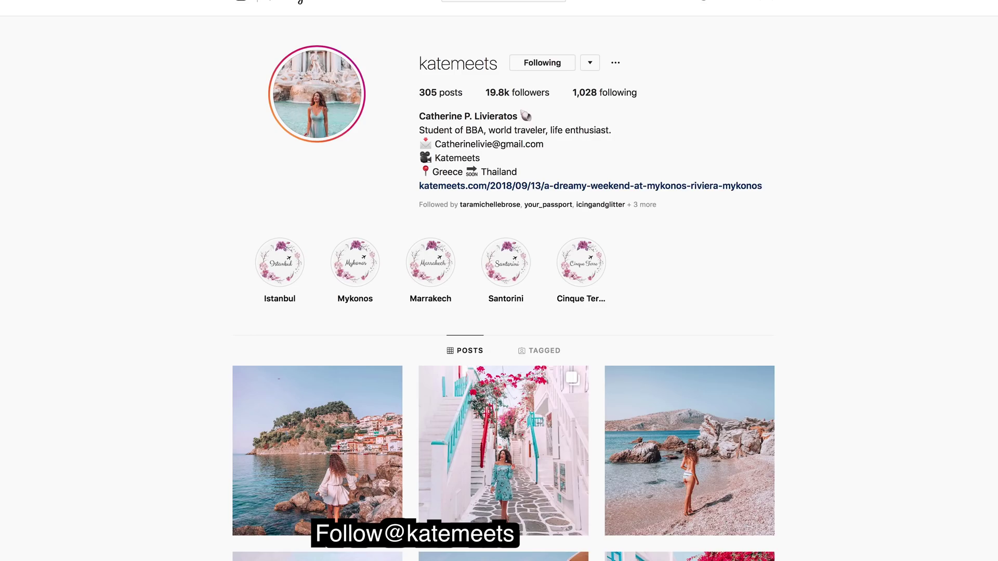
# Step: Examine the photographer's Instagram feed for its recurring colours and overall editing style
pyautogui.scroll(-5, 504, 289)
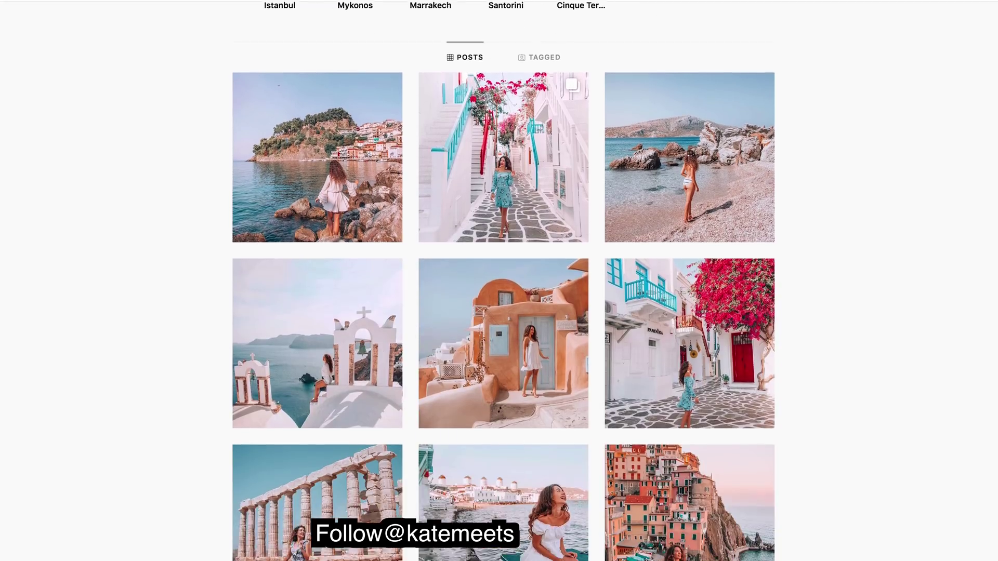
pyautogui.scroll(-5, 504, 281)
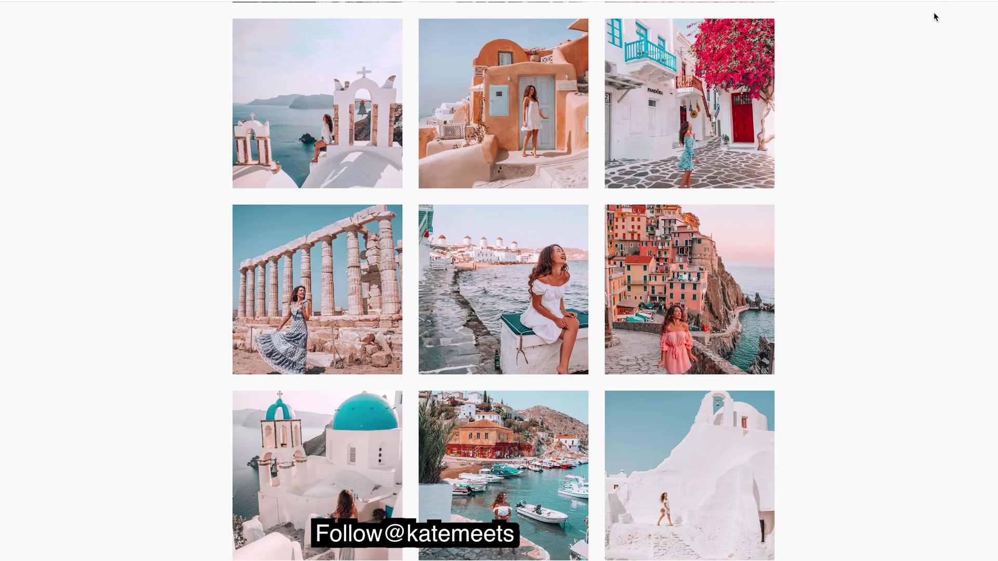
pyautogui.scroll(-3, 504, 281)
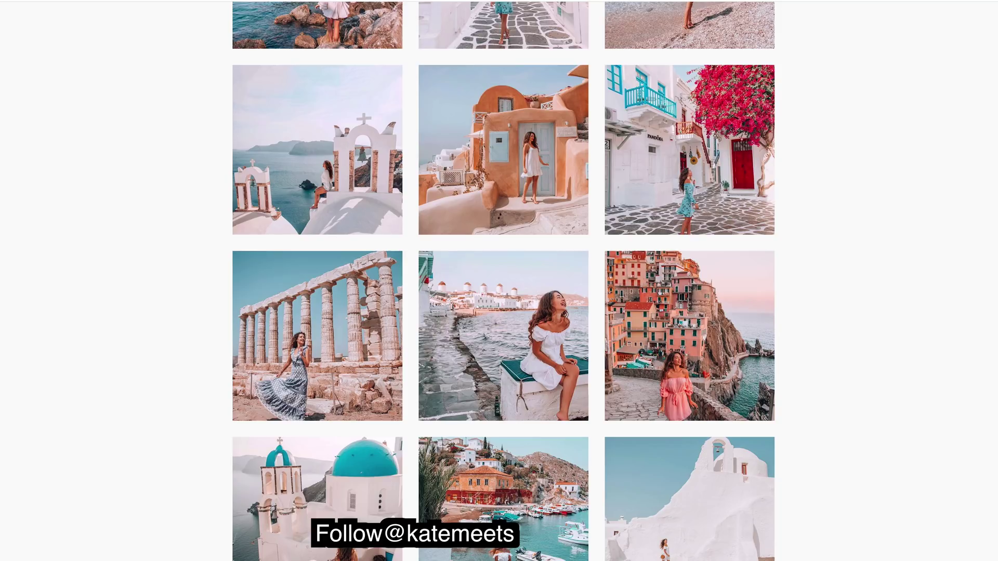
pyautogui.scroll(-3, 504, 281)
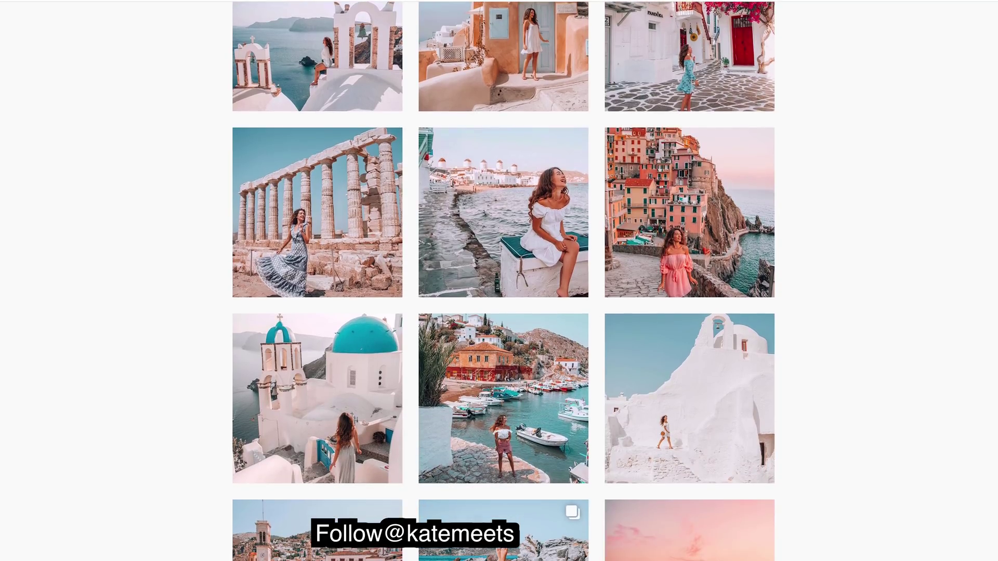
pyautogui.scroll(-5, 503, 281)
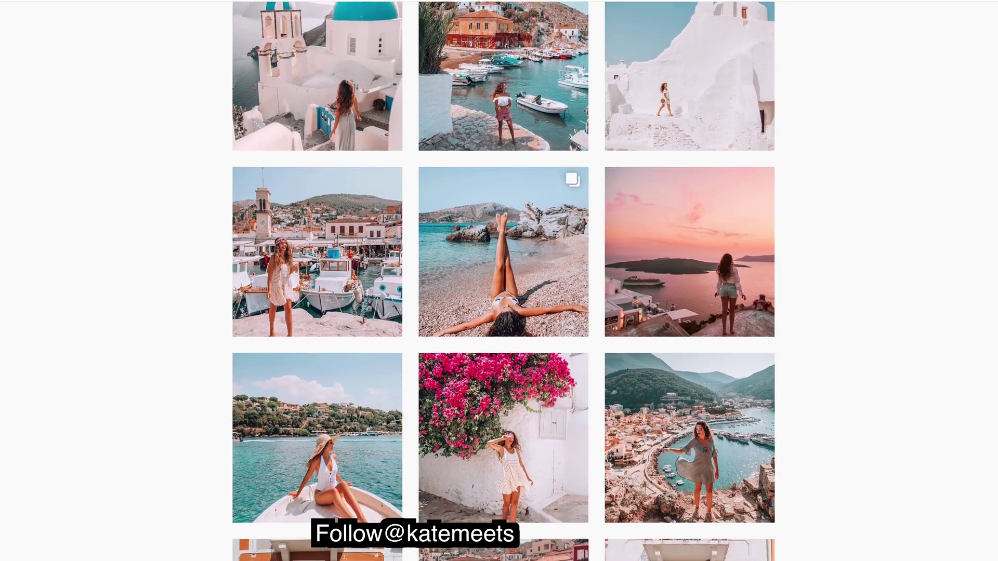
pyautogui.scroll(-2, 504, 281)
pyautogui.scroll(-8, 503, 281)
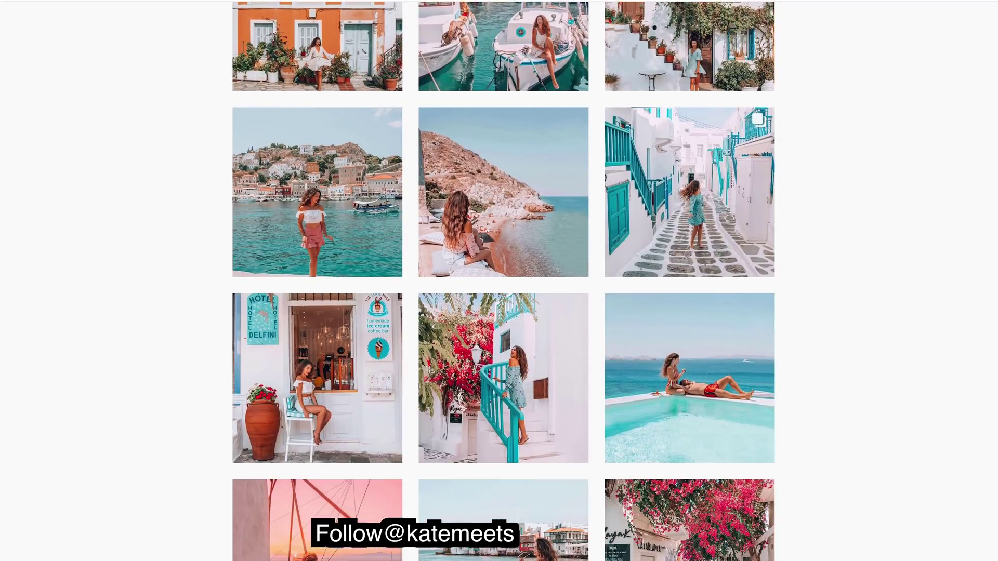
pyautogui.scroll(15, 503, 281)
pyautogui.scroll(4, 481, 180)
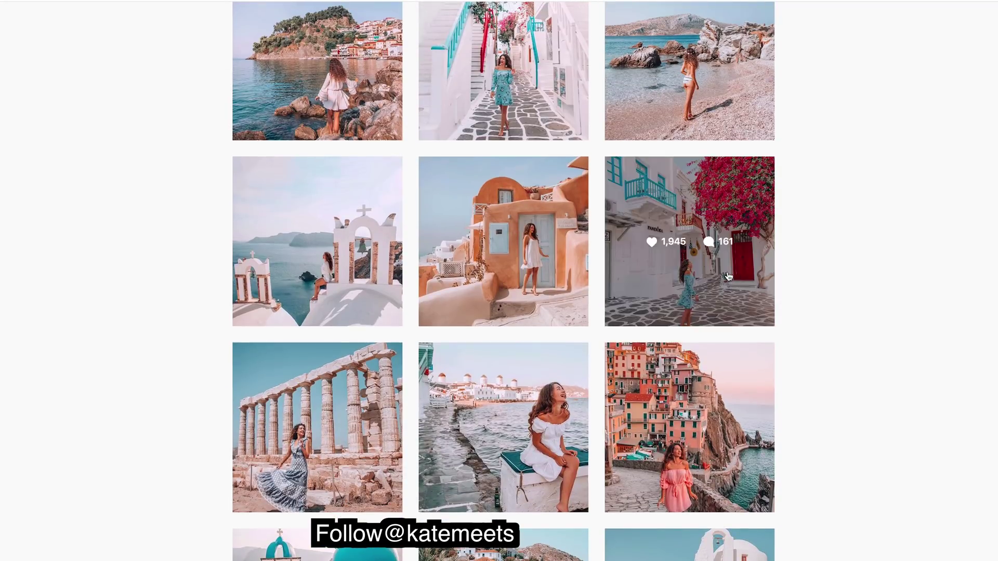
# Step: View the Santorini orange house post up close, close it, and examine the rest of the feed's colour palette
pyautogui.click(481, 179)
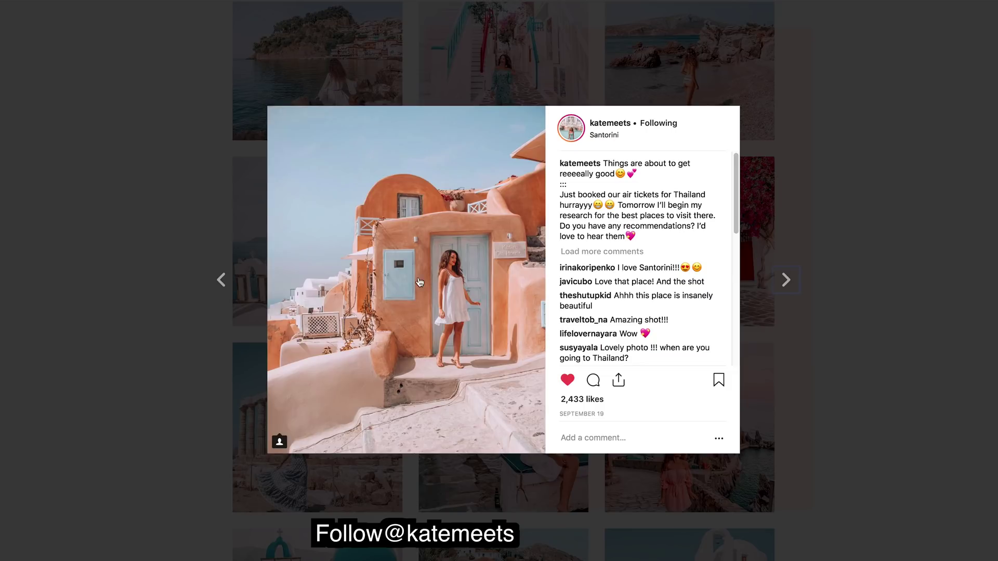
pyautogui.click(944, 247)
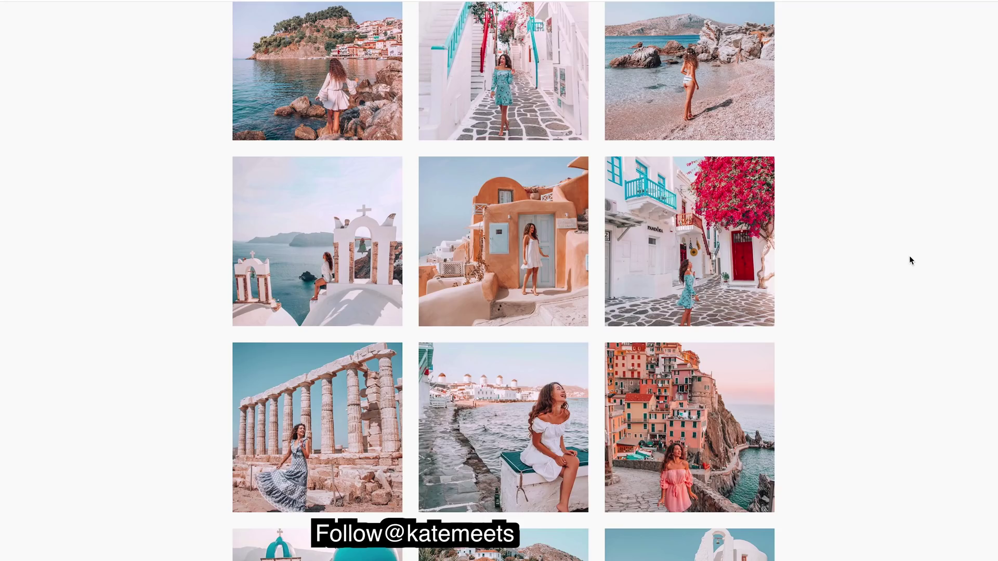
pyautogui.scroll(5, 909, 256)
pyautogui.scroll(-14, 909, 256)
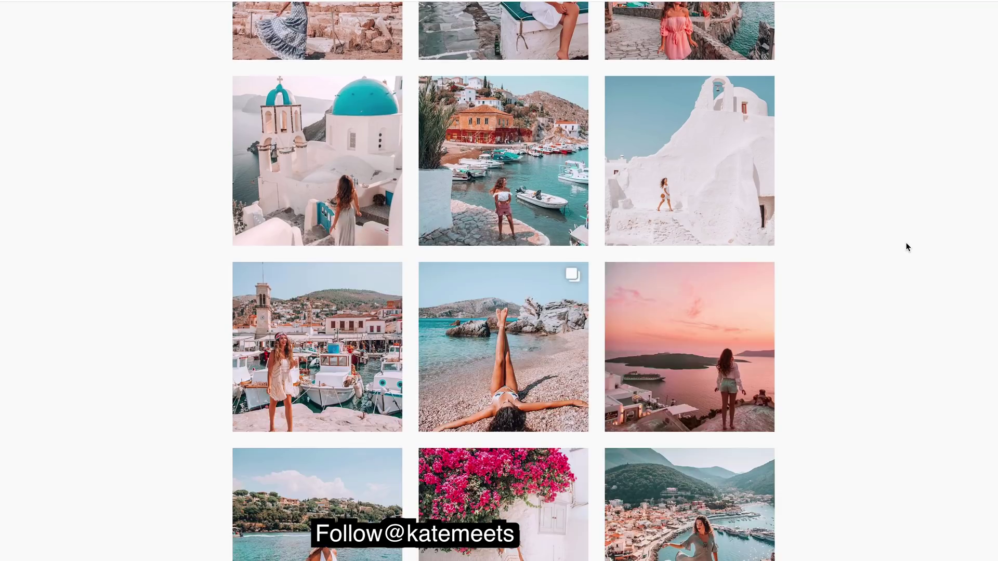
pyautogui.scroll(-10, 909, 247)
pyautogui.scroll(-5, 909, 242)
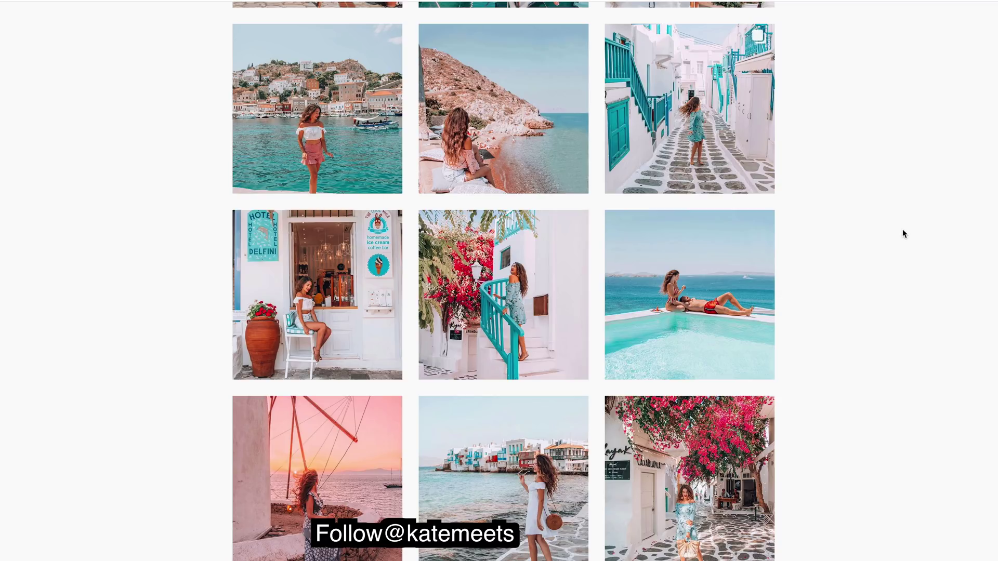
pyautogui.scroll(6, 903, 232)
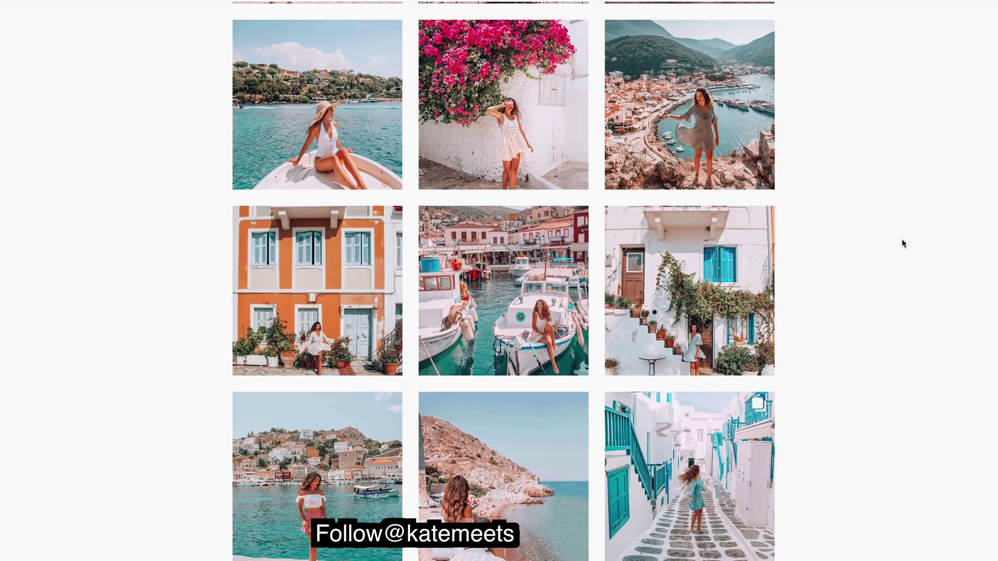
pyautogui.scroll(5, 903, 240)
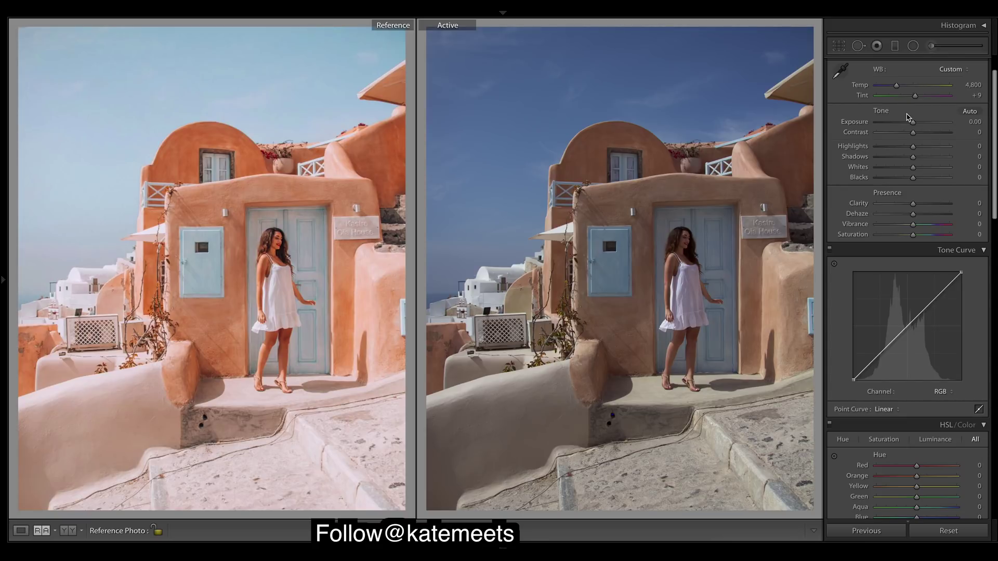
# Step: Set exposure to +0.90, contrast to −30, highlights to −86, shadows to +95, whites to −100 and clarity to +30
pyautogui.moveTo(912, 122); pyautogui.dragTo(902, 135)
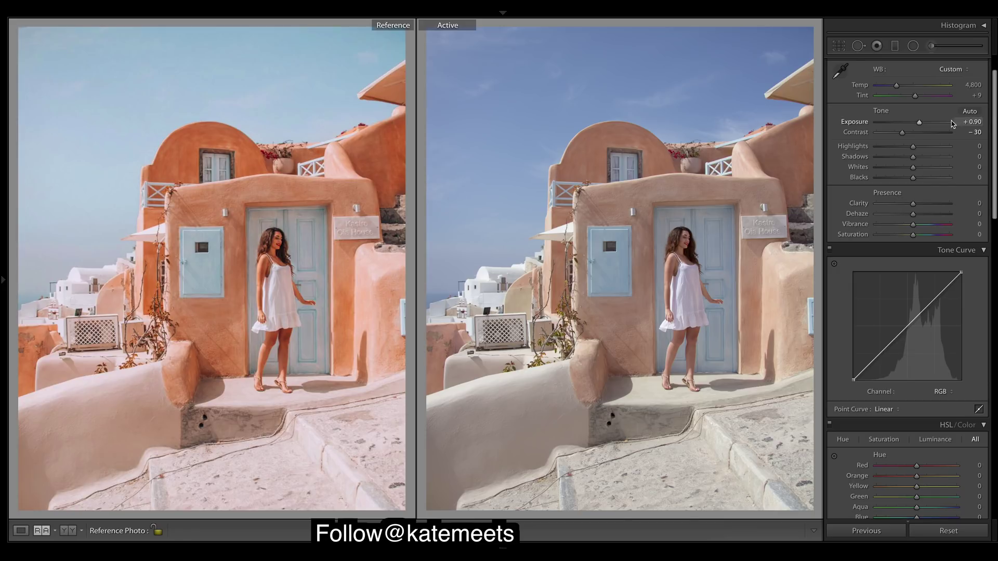
pyautogui.click(881, 147)
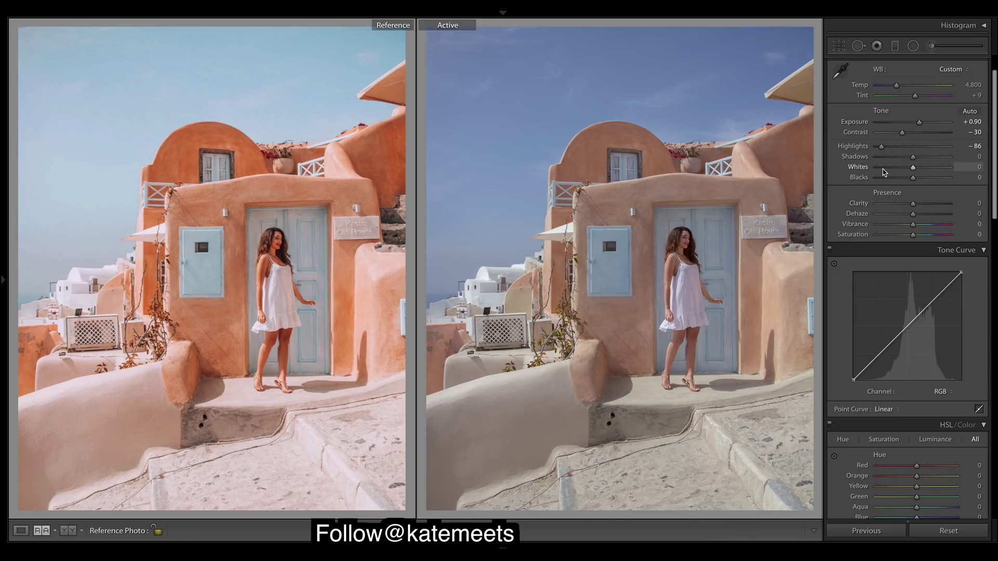
pyautogui.click(876, 167)
pyautogui.moveTo(913, 157); pyautogui.dragTo(948, 160)
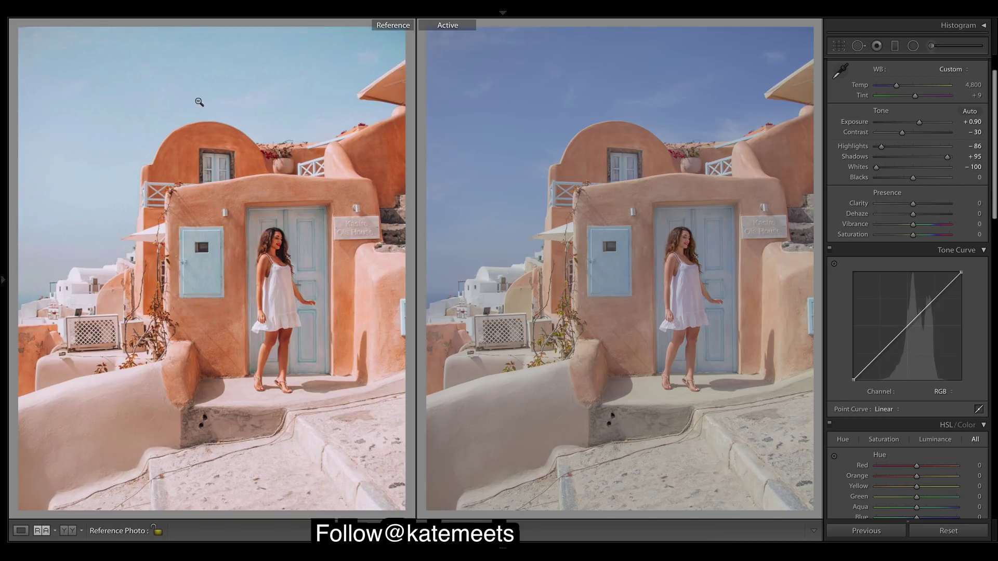
pyautogui.click(926, 203)
pyautogui.moveTo(927, 204); pyautogui.dragTo(925, 204)
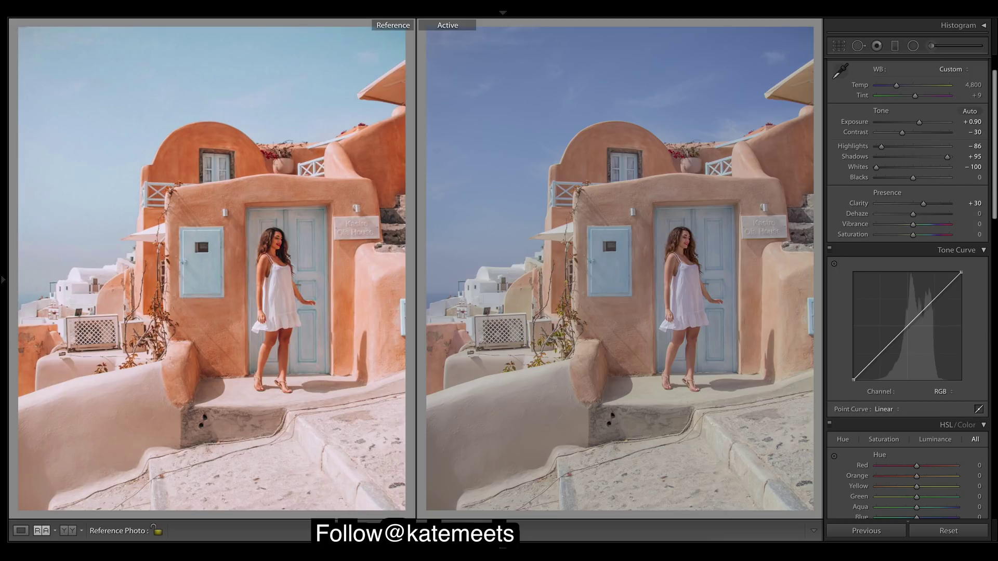
# Step: Shape custom point curves for the red, blue and RGB channels, with an S-curve in red and lifted blacks in RGB
pyautogui.scroll(-3, 996, 194)
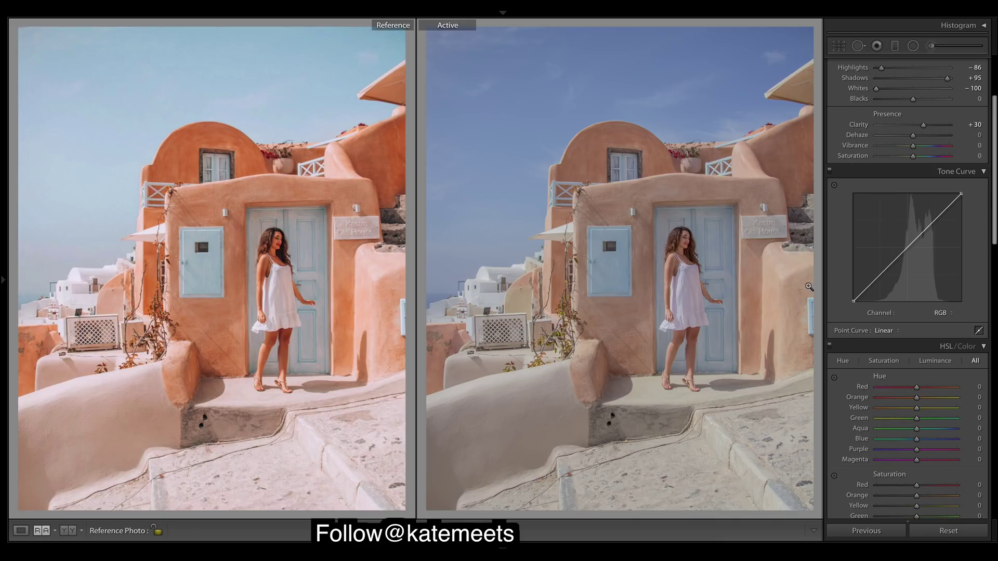
pyautogui.scroll(1, 995, 153)
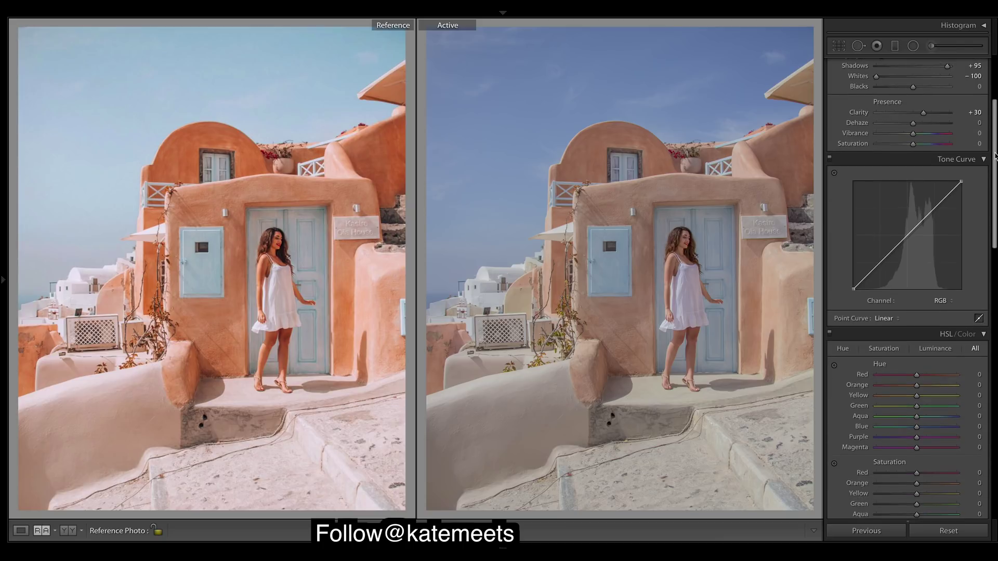
pyautogui.scroll(-5, 993, 153)
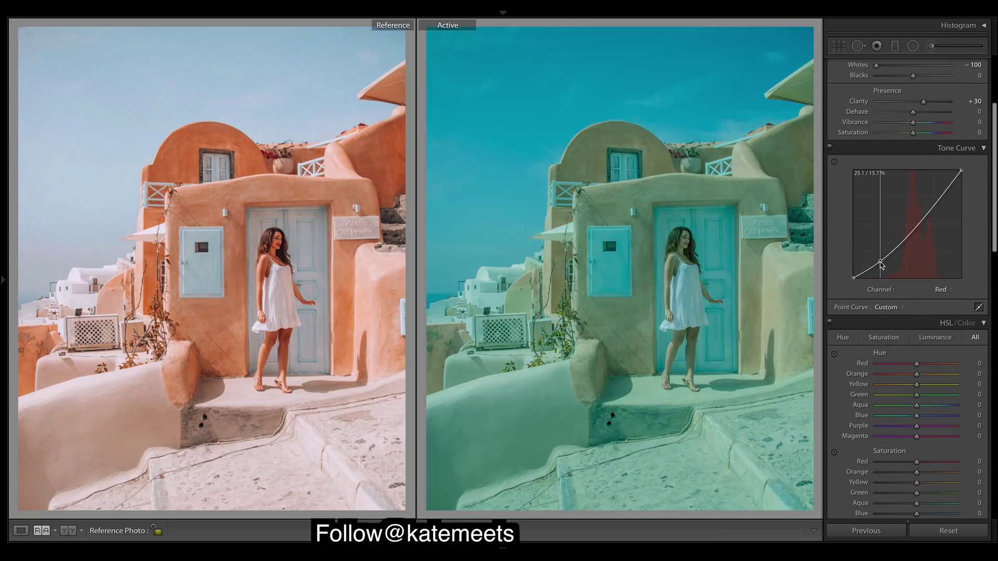
pyautogui.moveTo(881, 279); pyautogui.dragTo(903, 250)
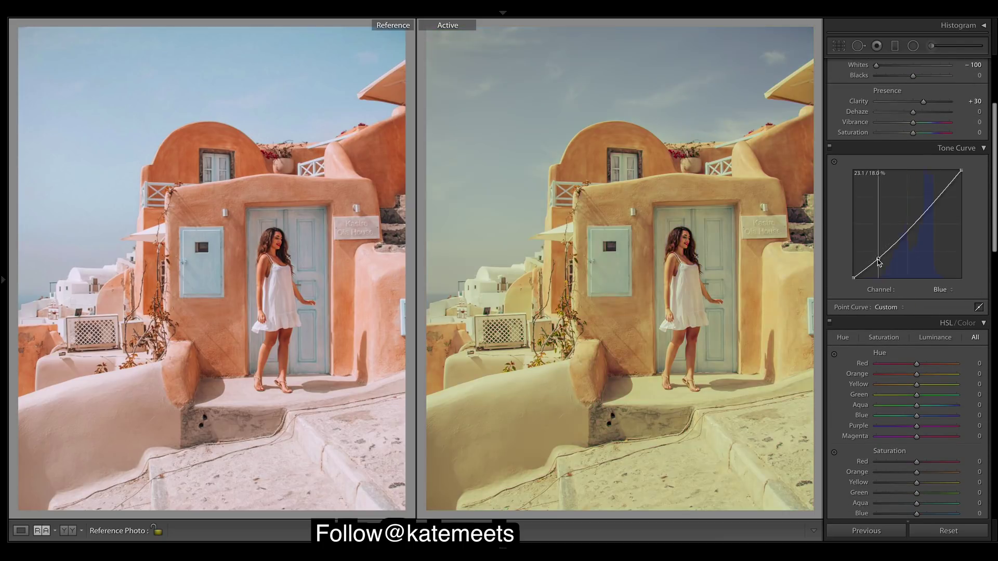
pyautogui.moveTo(879, 261); pyautogui.dragTo(879, 254)
pyautogui.click(941, 289)
pyautogui.click(941, 260)
pyautogui.scroll(10, 910, 292)
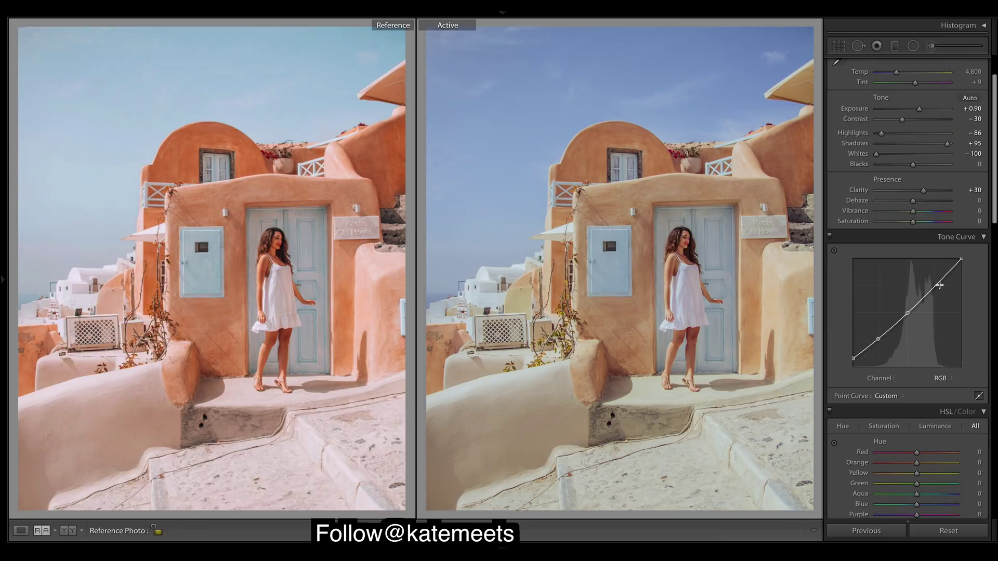
# Step: Compare the photo with and without the tone curve, and review the red channel's curve before returning to RGB
pyautogui.click(830, 235)
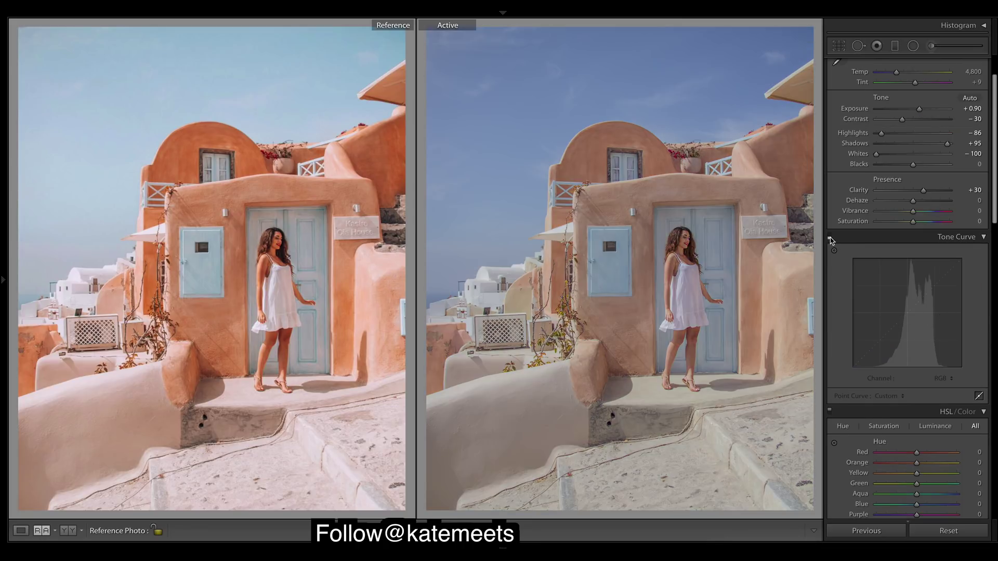
pyautogui.click(830, 235)
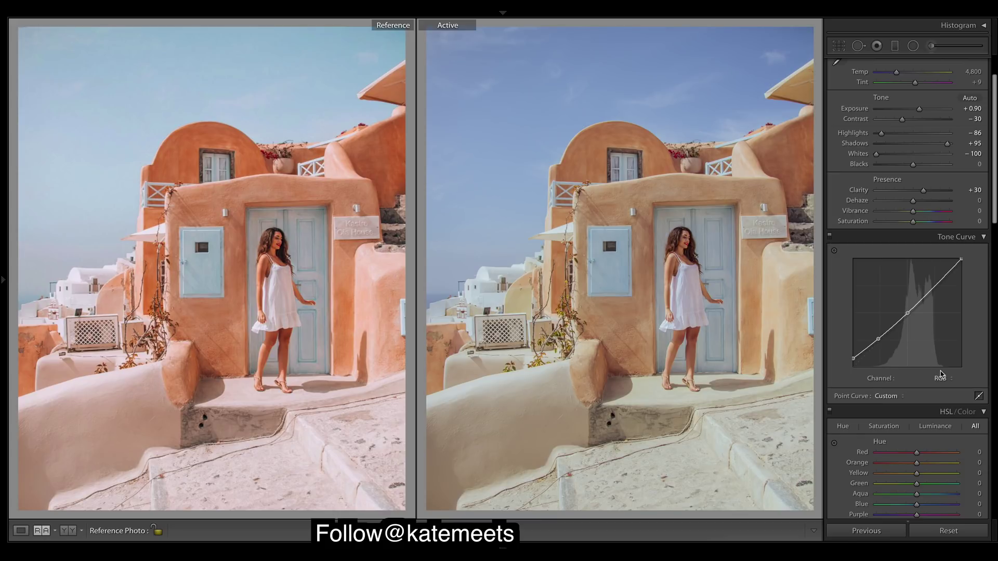
pyautogui.click(942, 379)
pyautogui.click(945, 387)
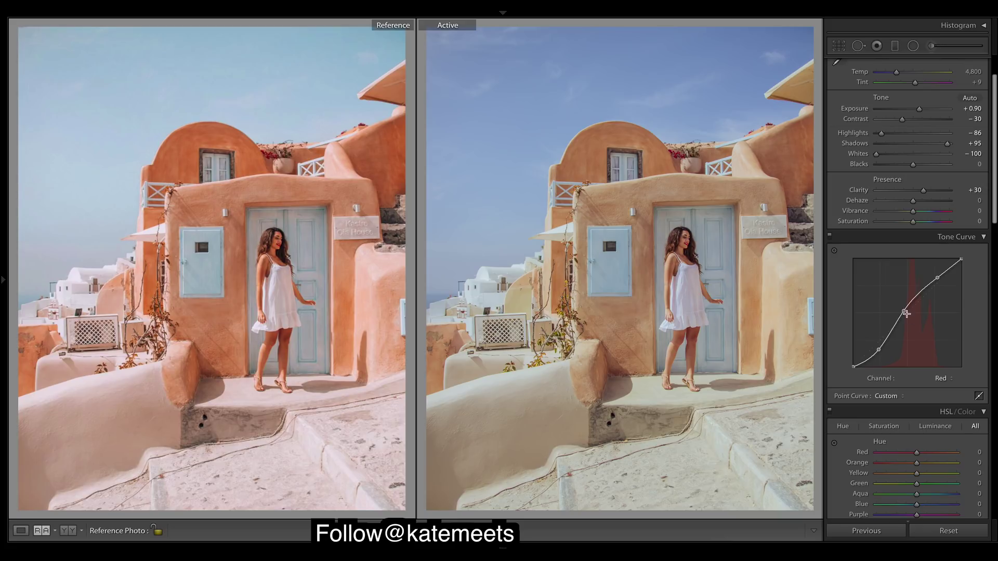
pyautogui.click(951, 379)
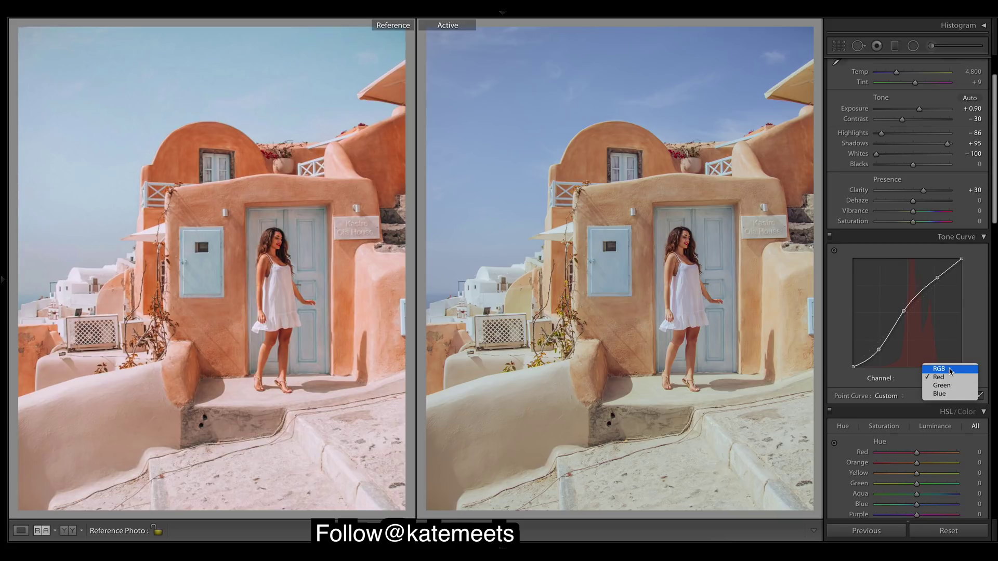
pyautogui.click(950, 371)
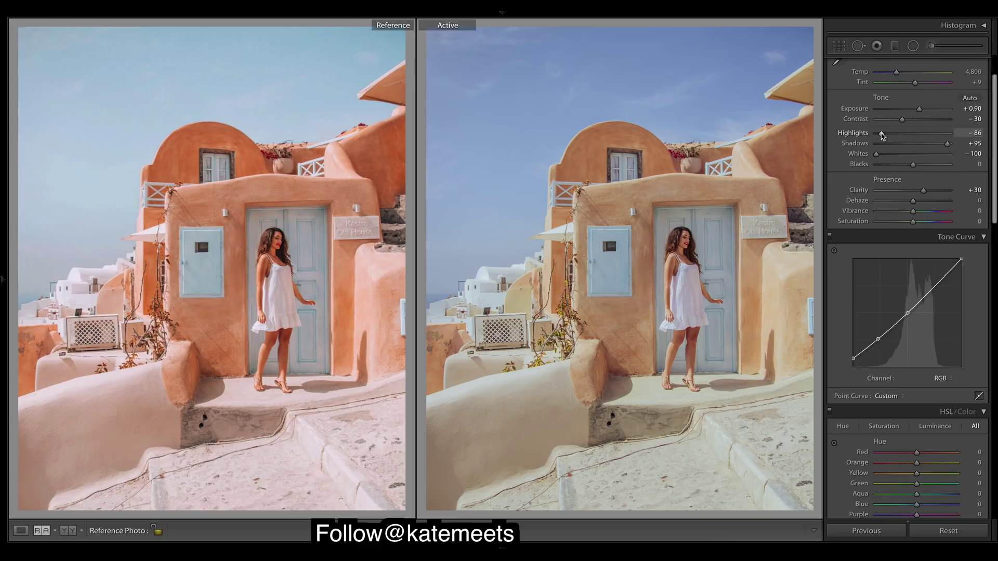
# Step: Set the highlights to −71
pyautogui.moveTo(882, 133); pyautogui.dragTo(882, 133)
pyautogui.moveTo(882, 134); pyautogui.dragTo(886, 134)
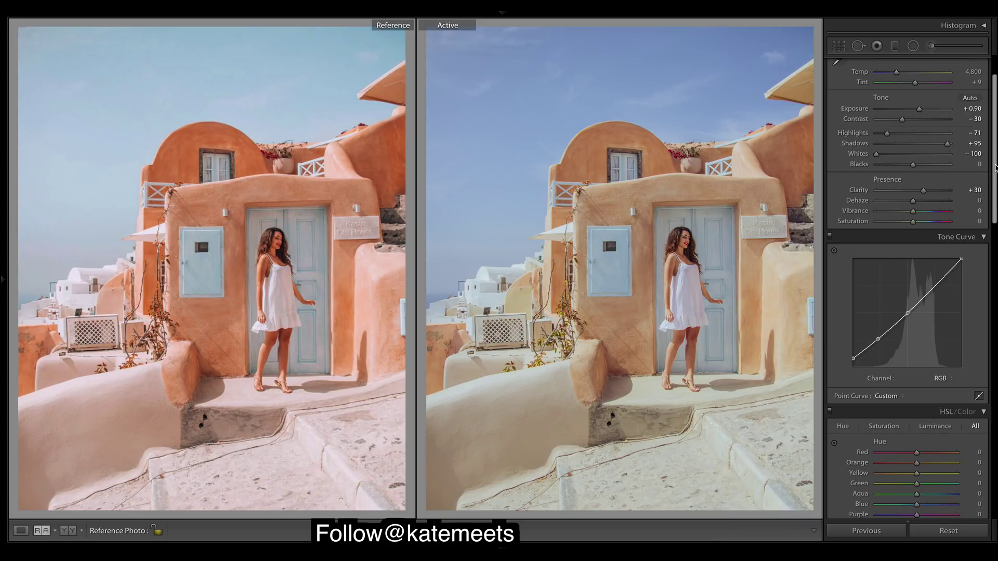
# Step: Split-tone the photo with highlights at hue 5 and saturation 11, and shadows at hue 212 and saturation 3
pyautogui.scroll(-15, 997, 167)
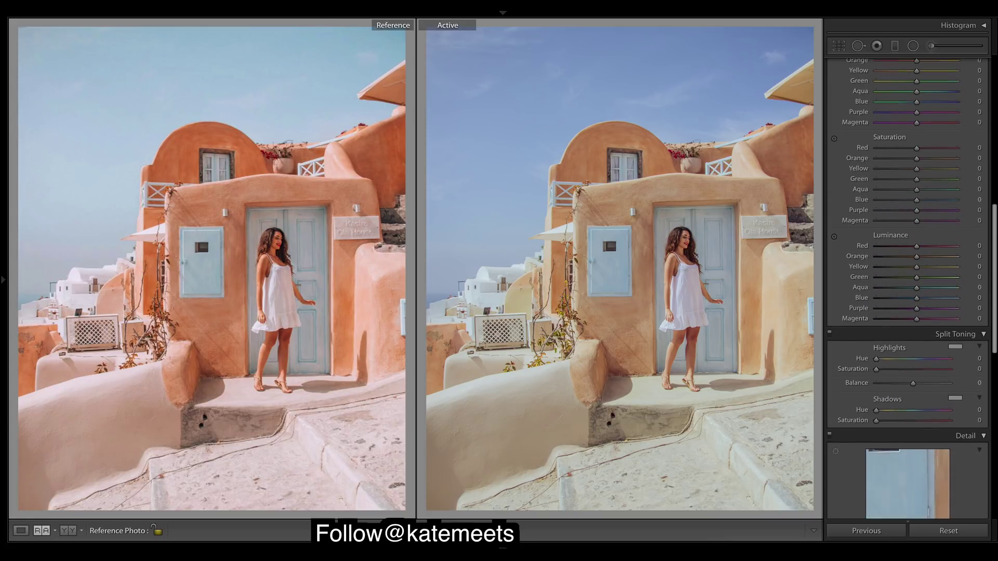
pyautogui.scroll(-3, 908, 291)
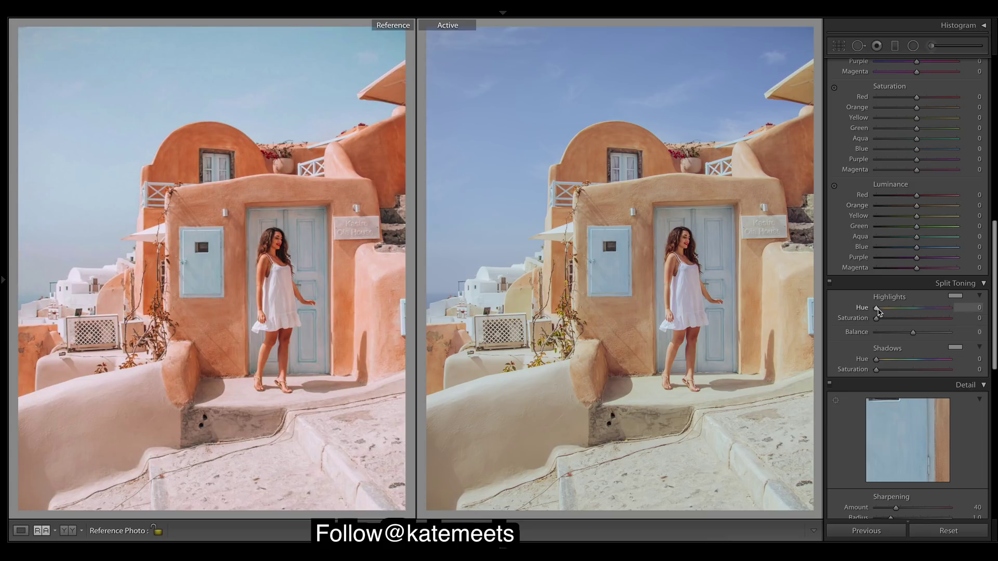
pyautogui.moveTo(877, 309); pyautogui.dragTo(878, 310)
pyautogui.moveTo(878, 309); pyautogui.dragTo(879, 310)
pyautogui.moveTo(878, 319); pyautogui.dragTo(889, 321)
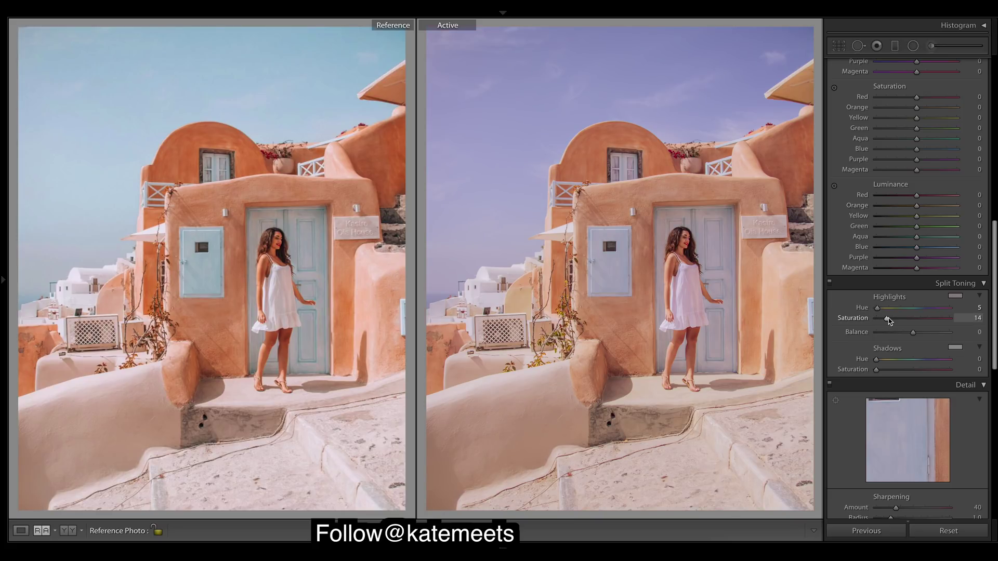
pyautogui.moveTo(889, 321); pyautogui.dragTo(887, 319)
pyautogui.click(916, 359)
pyautogui.moveTo(916, 361); pyautogui.dragTo(920, 365)
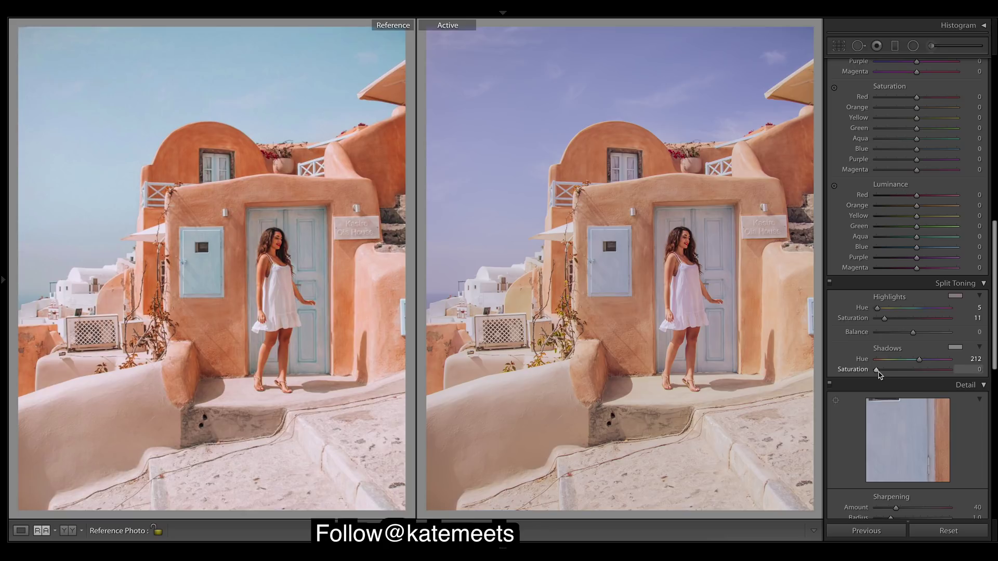
pyautogui.moveTo(877, 370); pyautogui.dragTo(880, 373)
# Step: Compare the photo with and without the split toning
pyautogui.click(830, 284)
pyautogui.click(830, 284)
pyautogui.click(830, 284)
pyautogui.click(829, 284)
# Step: Shift the yellow hue to −65 and raise the orange saturation to +58
pyautogui.scroll(5, 942, 244)
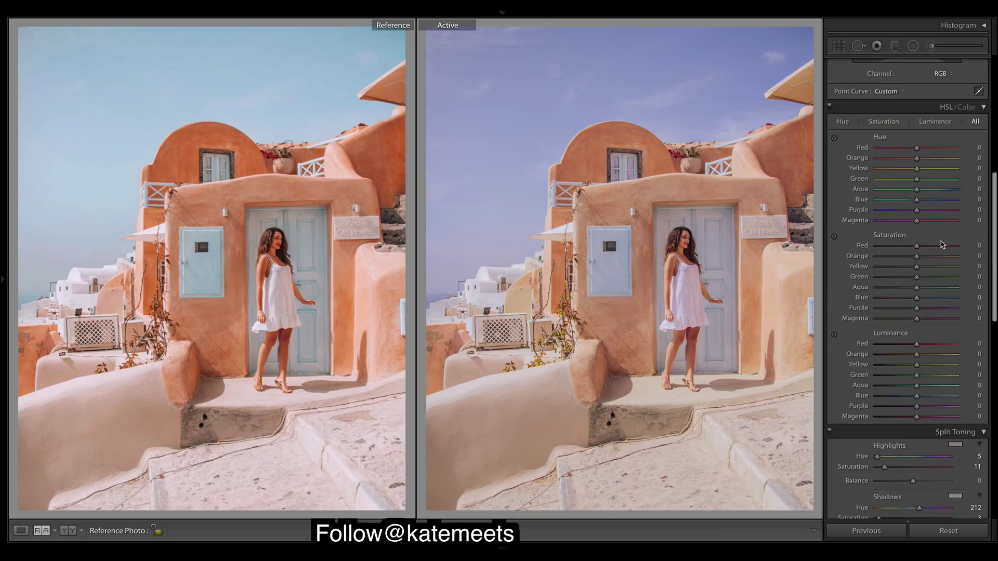
pyautogui.scroll(-10, 942, 244)
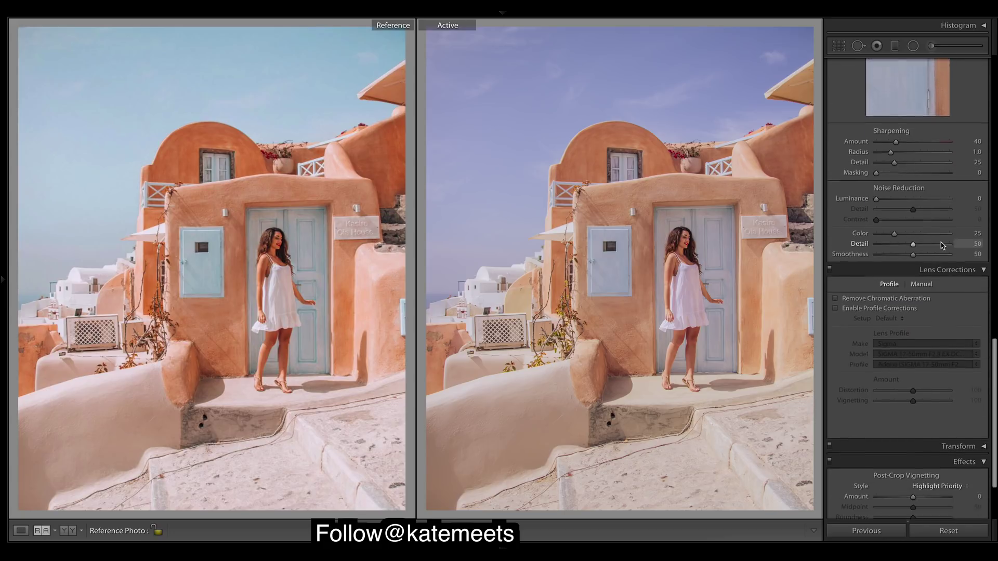
pyautogui.scroll(6, 943, 245)
pyautogui.scroll(4, 942, 245)
pyautogui.scroll(-2, 943, 245)
pyautogui.scroll(2, 942, 245)
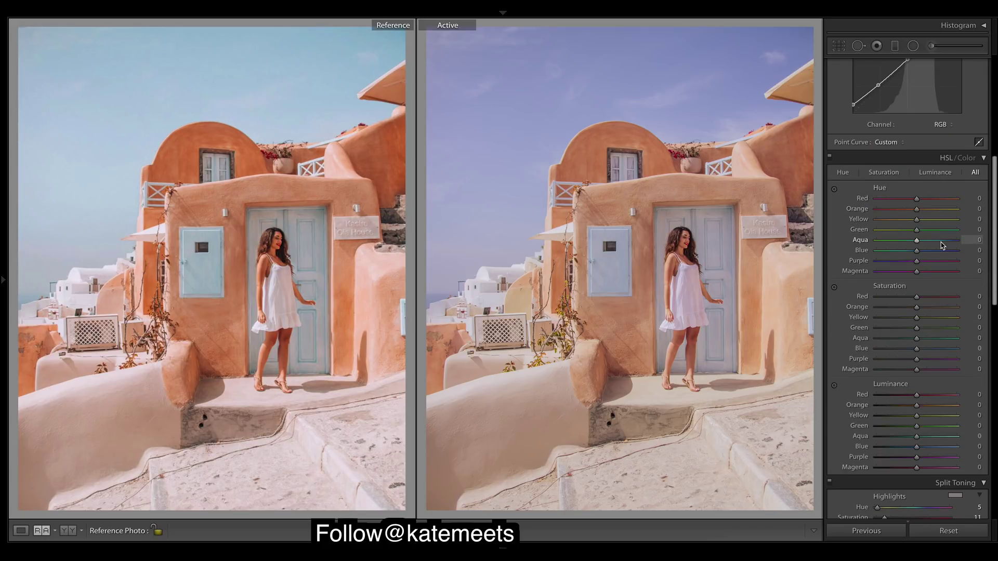
pyautogui.scroll(-2, 943, 245)
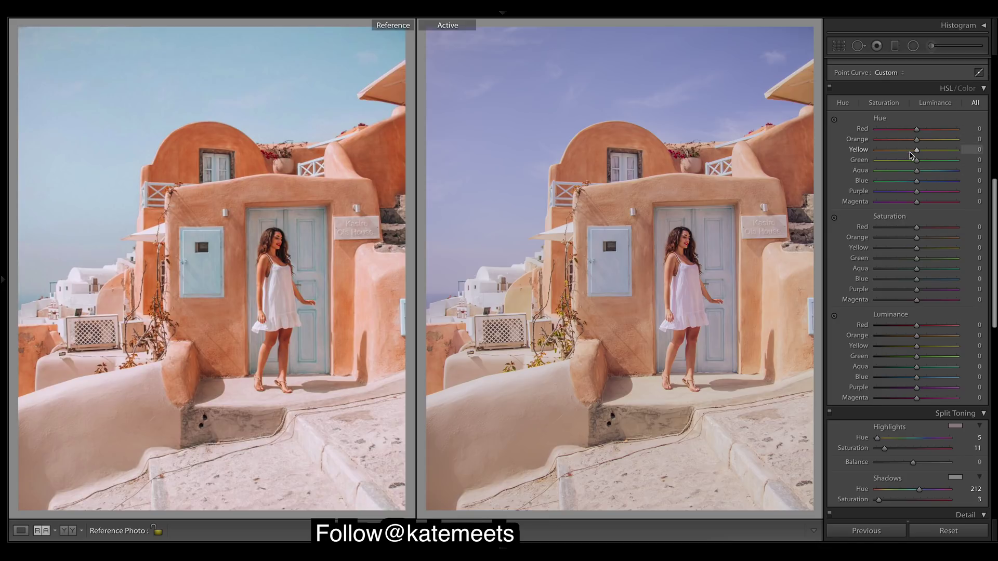
pyautogui.moveTo(916, 150); pyautogui.dragTo(893, 151)
pyautogui.click(941, 238)
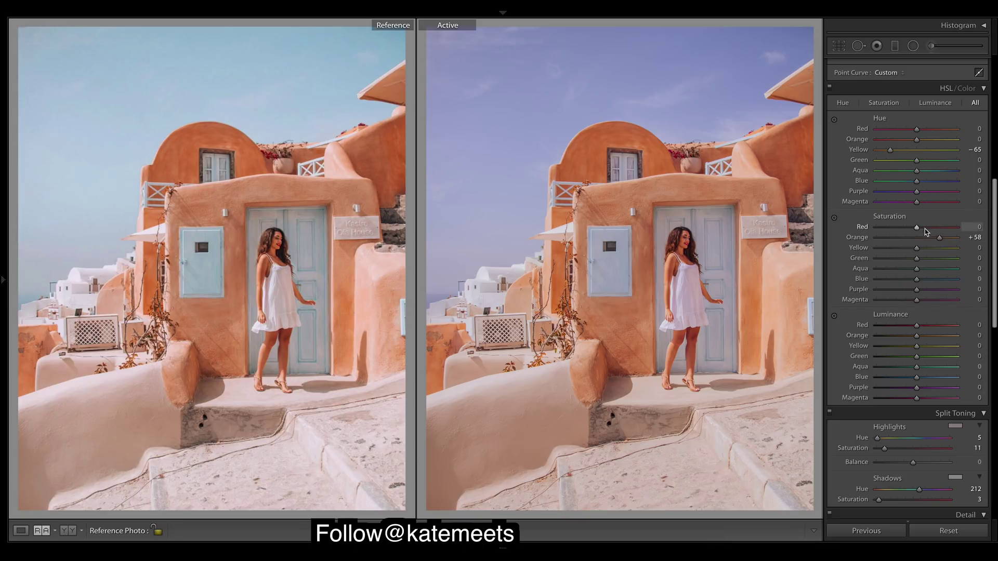
# Step: Set the red saturation to +38 and the yellow saturation to +30
pyautogui.click(926, 227)
pyautogui.moveTo(926, 229); pyautogui.dragTo(932, 252)
pyautogui.moveTo(934, 251); pyautogui.dragTo(931, 250)
pyautogui.moveTo(933, 252); pyautogui.dragTo(931, 252)
# Step: Shift the sky and door tones by setting the blue hue to −27 and the aqua hue to +22
pyautogui.moveTo(917, 182); pyautogui.dragTo(905, 185)
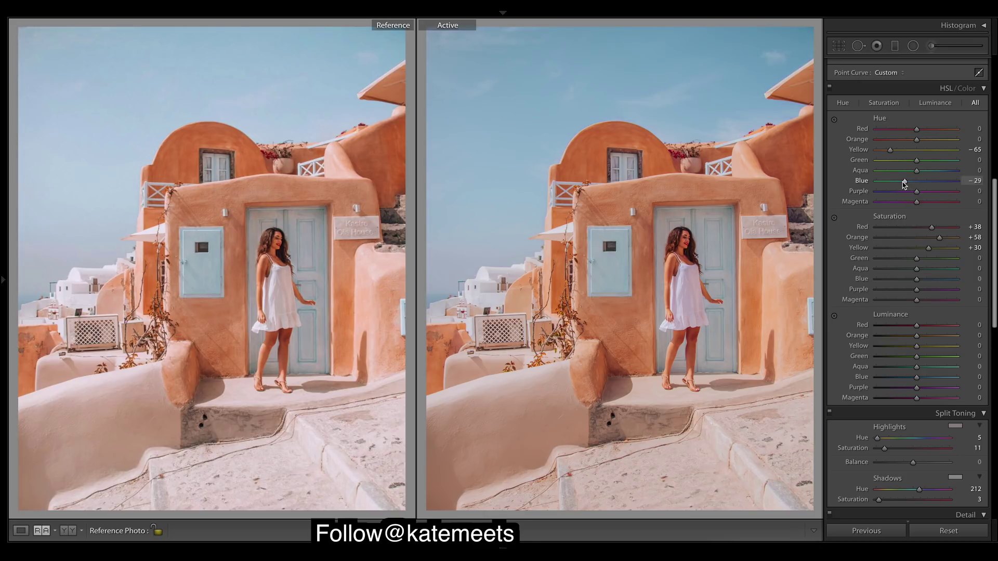
pyautogui.moveTo(905, 185); pyautogui.dragTo(905, 185)
pyautogui.moveTo(919, 174)
pyautogui.mouseDown()
pyautogui.moveTo(956, 171)
pyautogui.moveTo(930, 172)
pyautogui.mouseUp()
pyautogui.moveTo(931, 174); pyautogui.dragTo(927, 175)
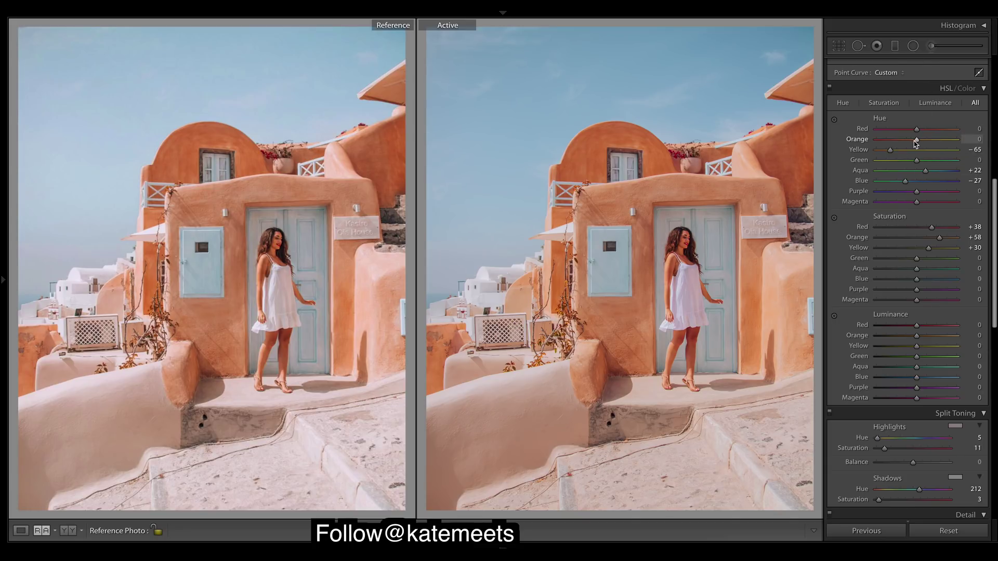
# Step: Set the orange hue to −3 and the red hue to +44
pyautogui.moveTo(915, 140); pyautogui.dragTo(913, 141)
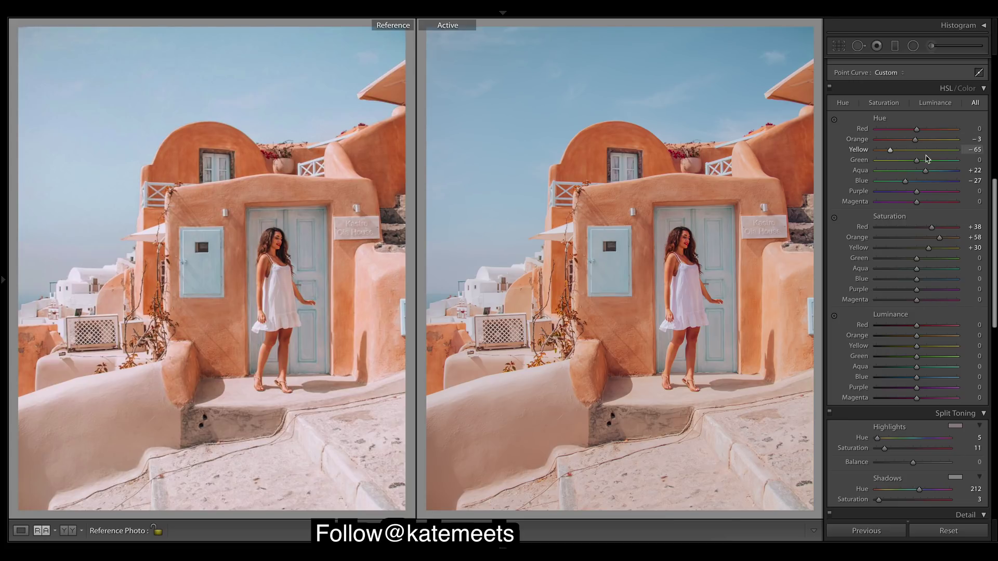
pyautogui.moveTo(921, 130)
pyautogui.mouseDown()
pyautogui.moveTo(949, 130)
pyautogui.moveTo(927, 129)
pyautogui.moveTo(936, 133)
pyautogui.mouseUp()
pyautogui.moveTo(936, 133); pyautogui.dragTo(938, 134)
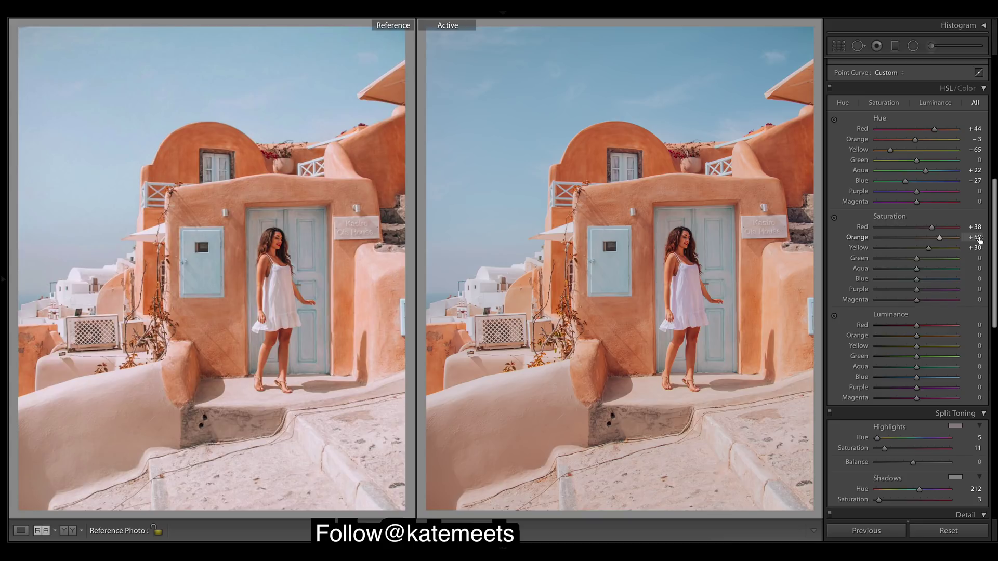
# Step: Brighten the yellows by setting their luminance to +92
pyautogui.scroll(-1, 971, 288)
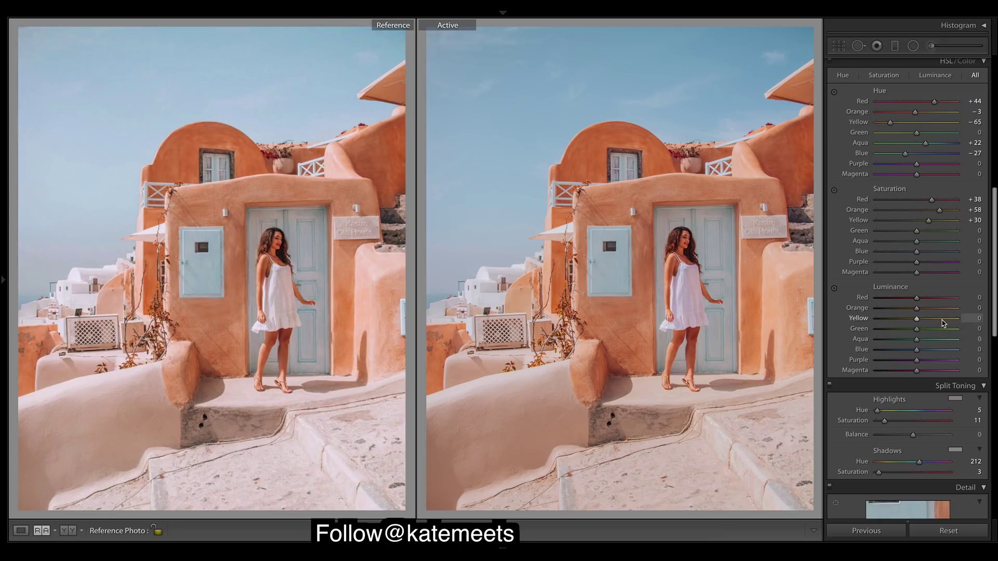
pyautogui.click(943, 320)
pyautogui.moveTo(943, 322); pyautogui.dragTo(979, 325)
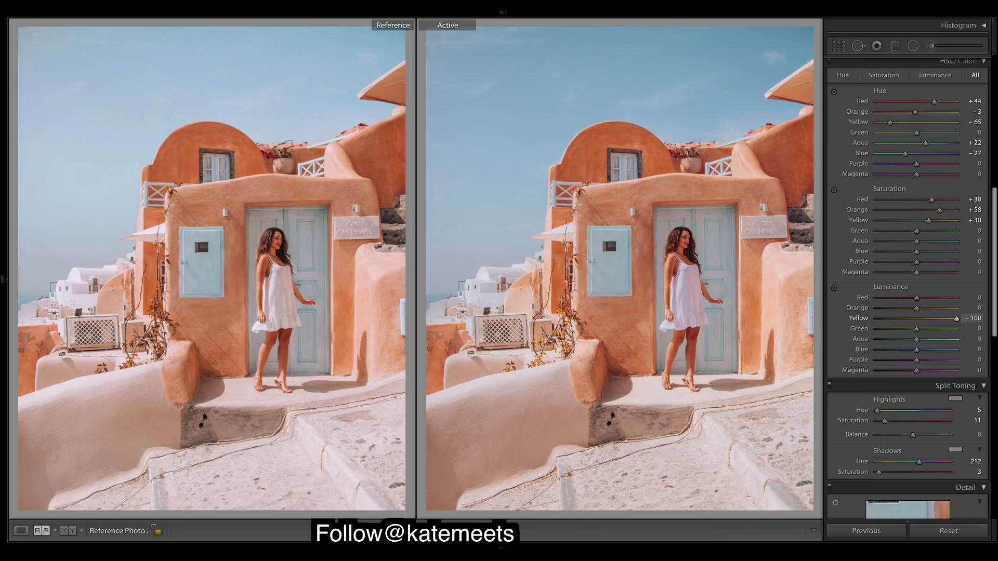
pyautogui.doubleClick(859, 319)
pyautogui.click(943, 319)
pyautogui.moveTo(944, 321); pyautogui.dragTo(946, 322)
pyautogui.moveTo(945, 321); pyautogui.dragTo(952, 321)
# Step: Set the orange luminance to +5 and the blue luminance to +38
pyautogui.moveTo(918, 310); pyautogui.dragTo(920, 311)
pyautogui.moveTo(919, 352)
pyautogui.mouseDown()
pyautogui.moveTo(957, 352)
pyautogui.moveTo(889, 352)
pyautogui.moveTo(946, 352)
pyautogui.moveTo(926, 352)
pyautogui.mouseUp()
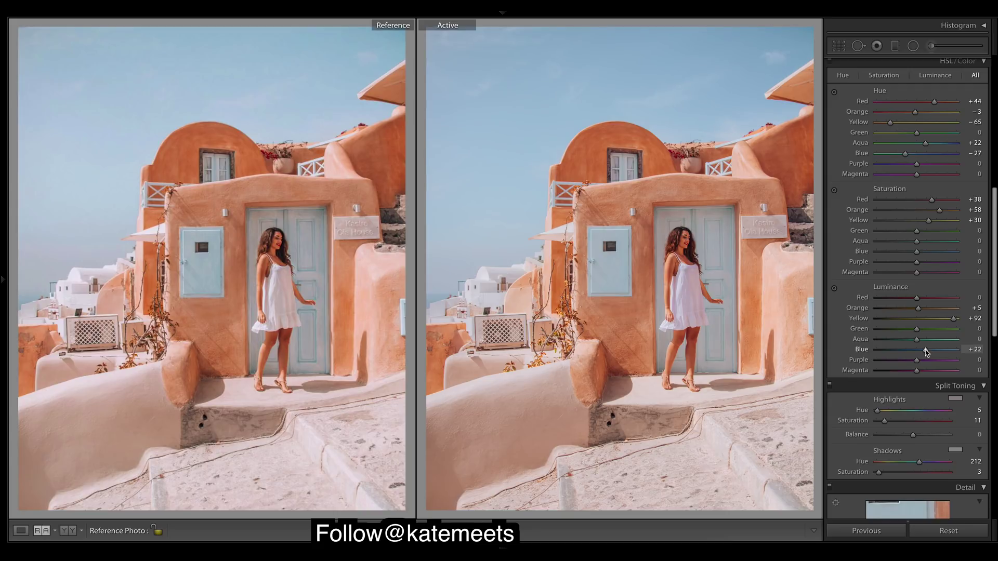
pyautogui.moveTo(926, 353); pyautogui.dragTo(928, 353)
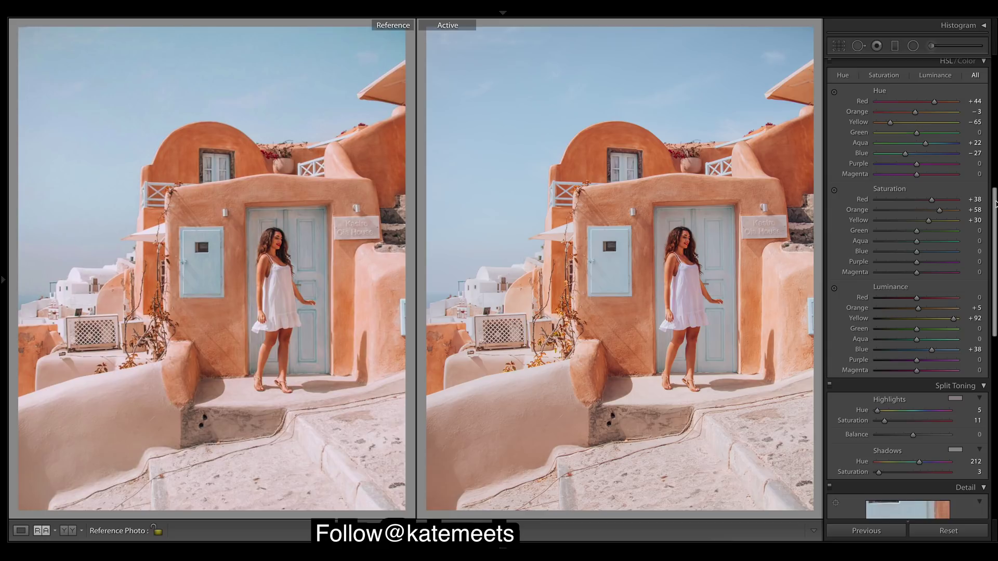
# Step: Add a moderate amount of grain to the photo in the effects settings
pyautogui.moveTo(996, 203); pyautogui.dragTo(995, 263)
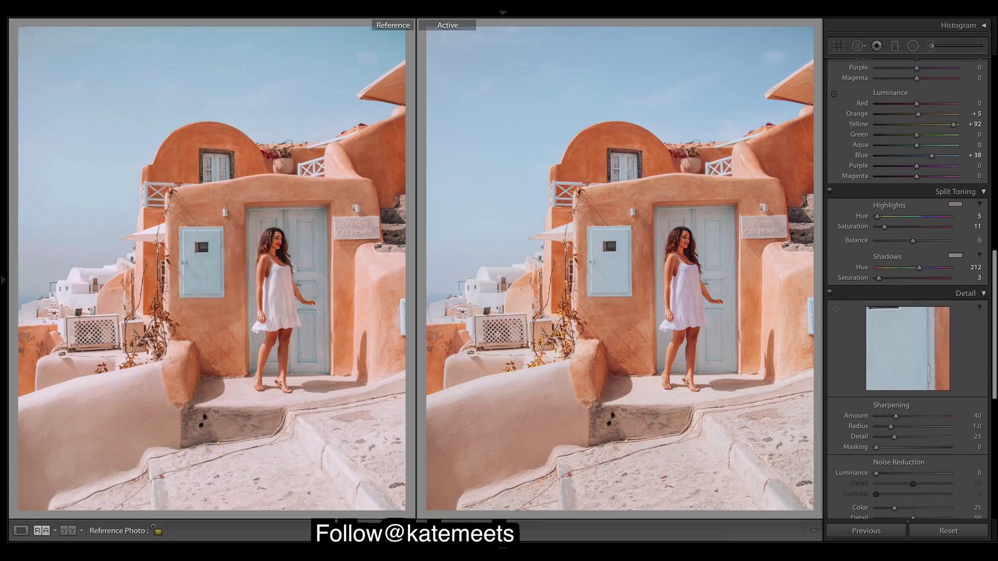
pyautogui.scroll(-3, 908, 291)
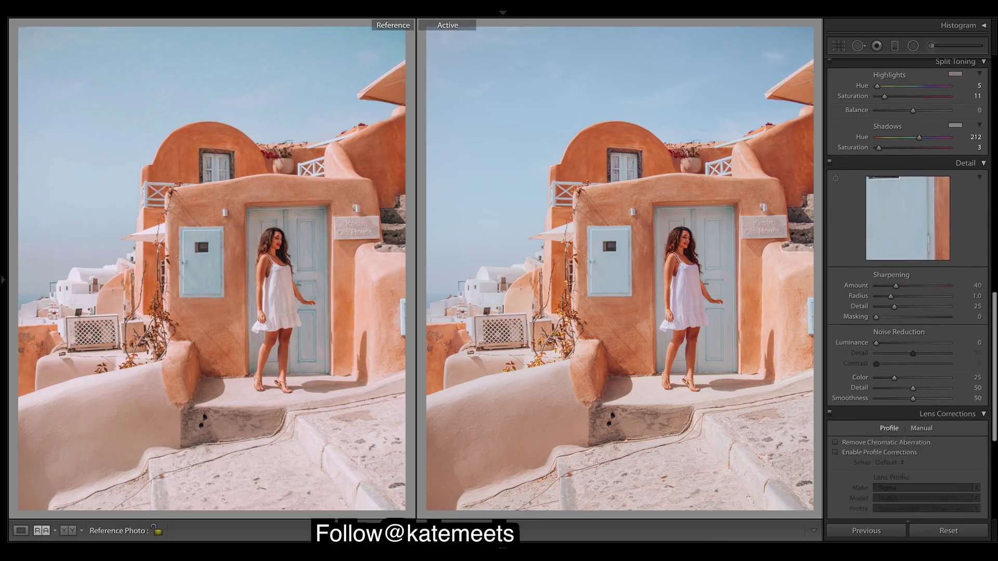
pyautogui.scroll(-4, 919, 366)
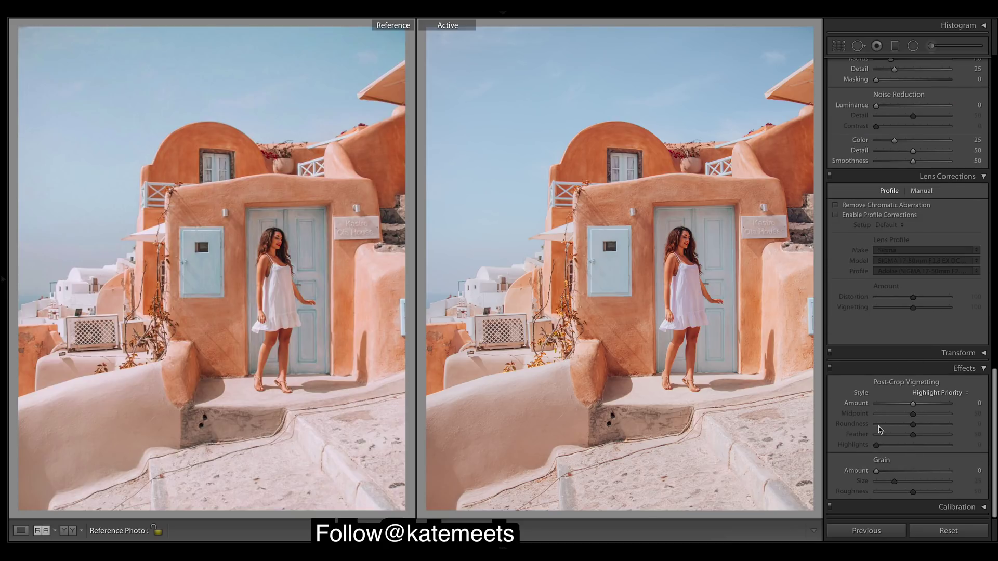
pyautogui.click(895, 474)
pyautogui.moveTo(896, 473); pyautogui.dragTo(897, 475)
# Step: Paint an adjustment brush mask over the woman from her legs up to her head, with brush size 10
pyautogui.scroll(15, 910, 488)
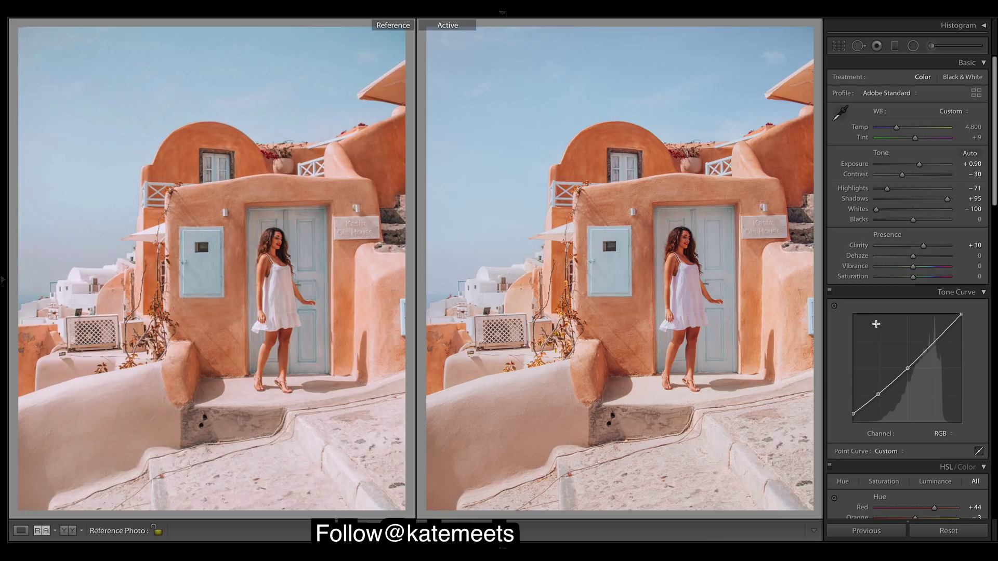
pyautogui.click(931, 46)
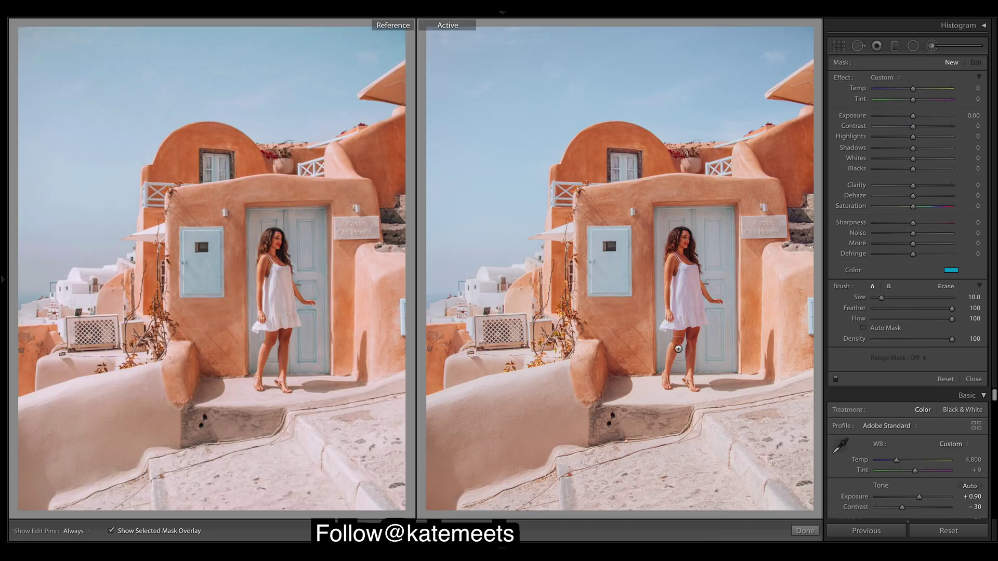
pyautogui.press('h')
pyautogui.moveTo(677, 359); pyautogui.dragTo(675, 239)
pyautogui.press('h')
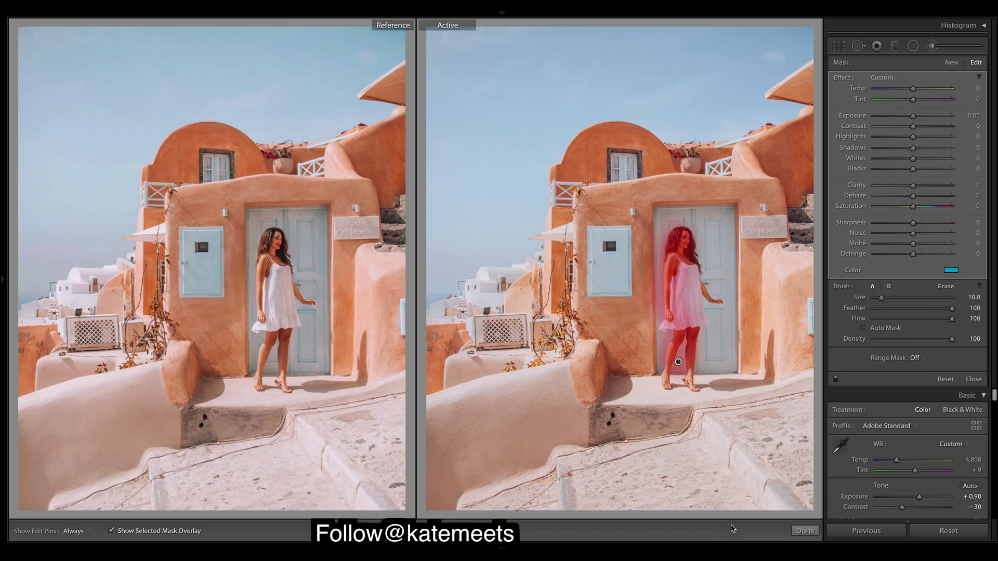
# Step: Hide the mask overlay and remove the blue colour tint from the brush adjustment on the woman
pyautogui.click(111, 531)
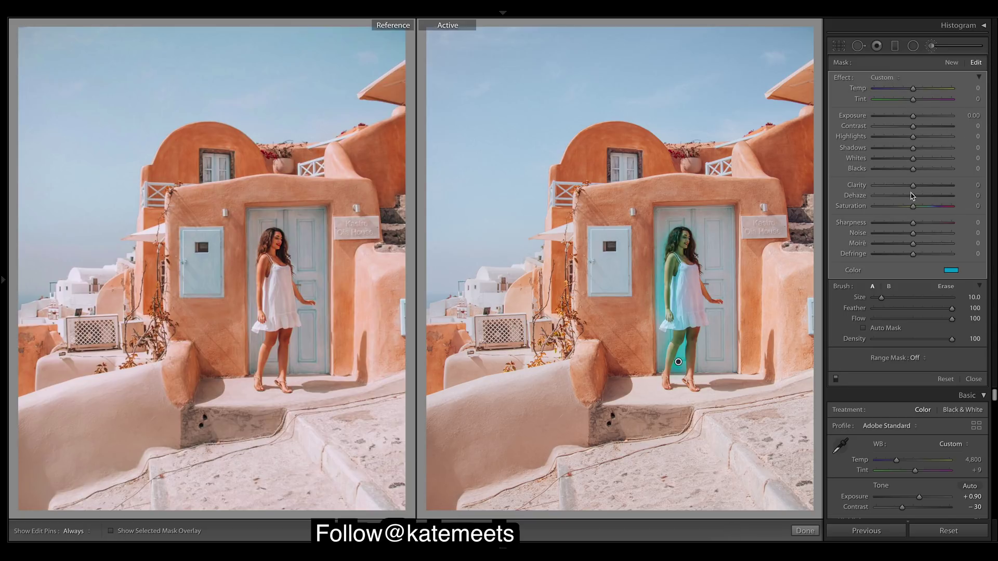
pyautogui.click(956, 274)
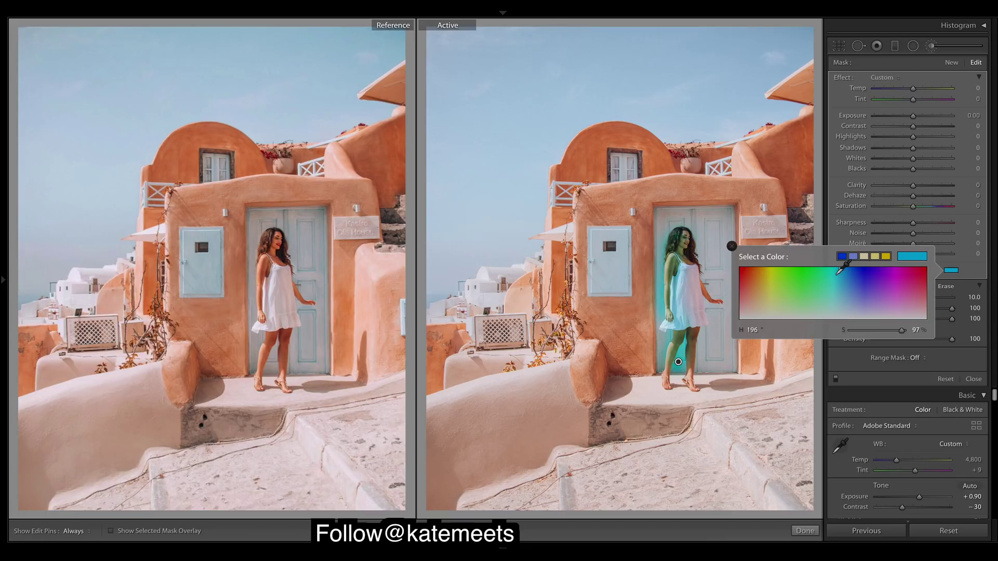
pyautogui.moveTo(851, 280); pyautogui.dragTo(855, 319)
pyautogui.click(732, 246)
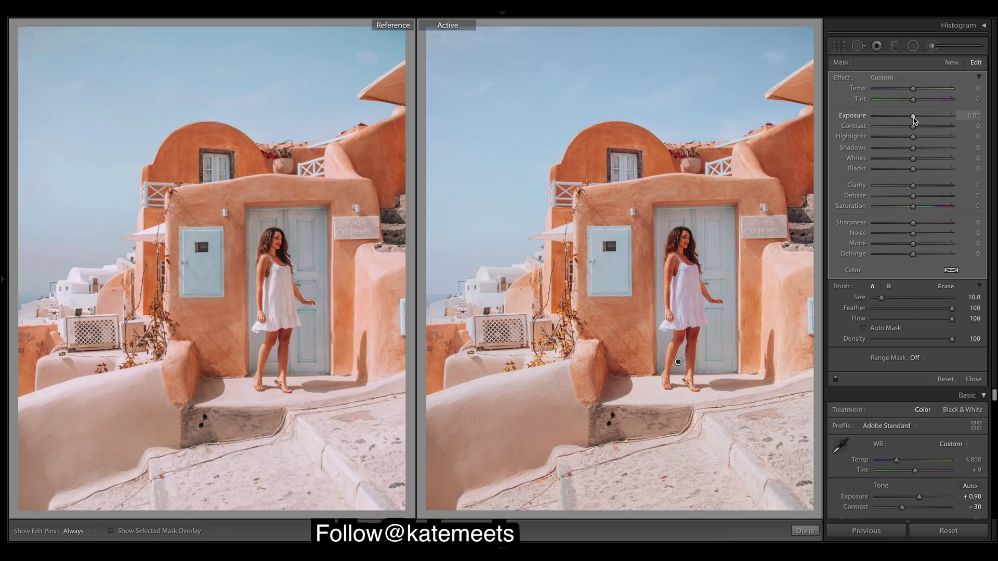
# Step: Set the brush mask's exposure to 0.23 to brighten the woman, and finish the brush adjustment
pyautogui.moveTo(914, 117); pyautogui.dragTo(915, 118)
pyautogui.moveTo(916, 120); pyautogui.dragTo(916, 120)
pyautogui.moveTo(916, 120); pyautogui.dragTo(916, 121)
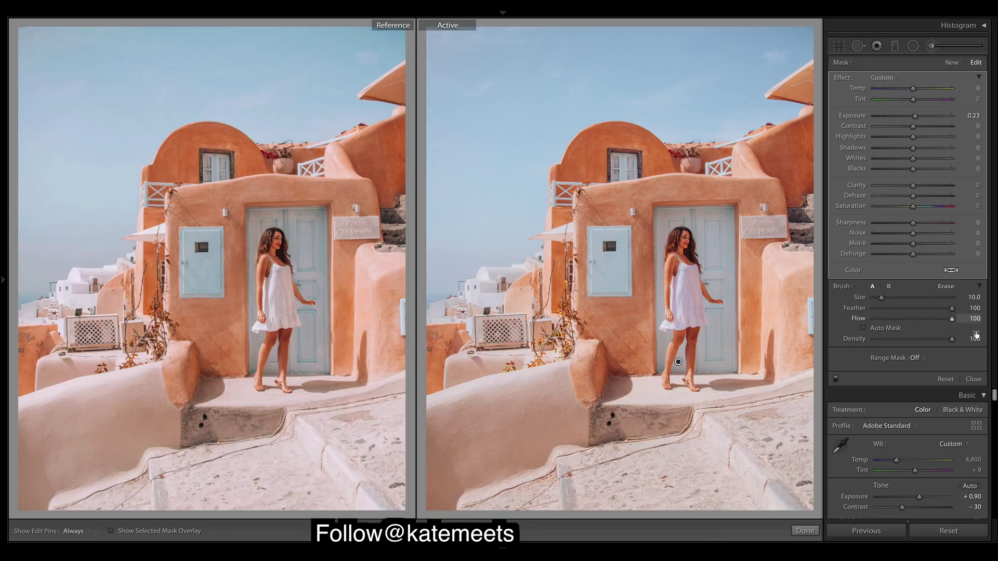
pyautogui.click(973, 379)
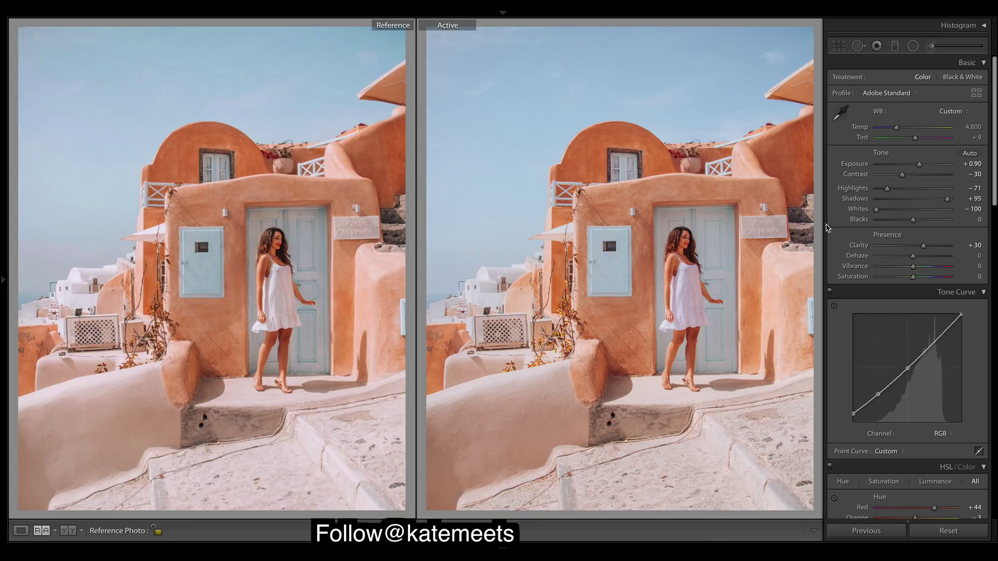
# Step: Compare the edited photo with its original version beside the reference image
pyautogui.press('\\')
pyautogui.press('\\')
pyautogui.press('\\')
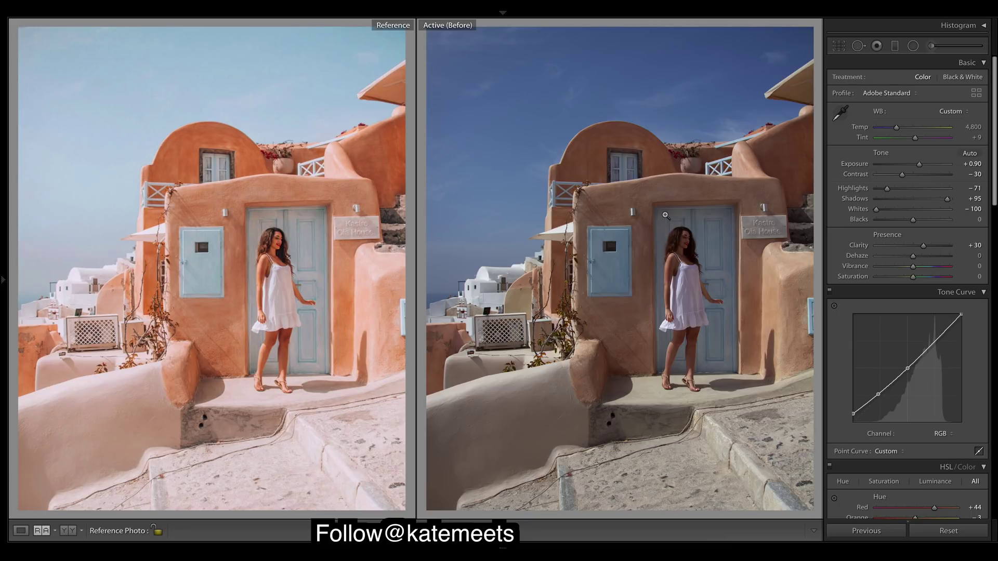
pyautogui.press('\\')
pyautogui.press('\\')
pyautogui.press('\\')
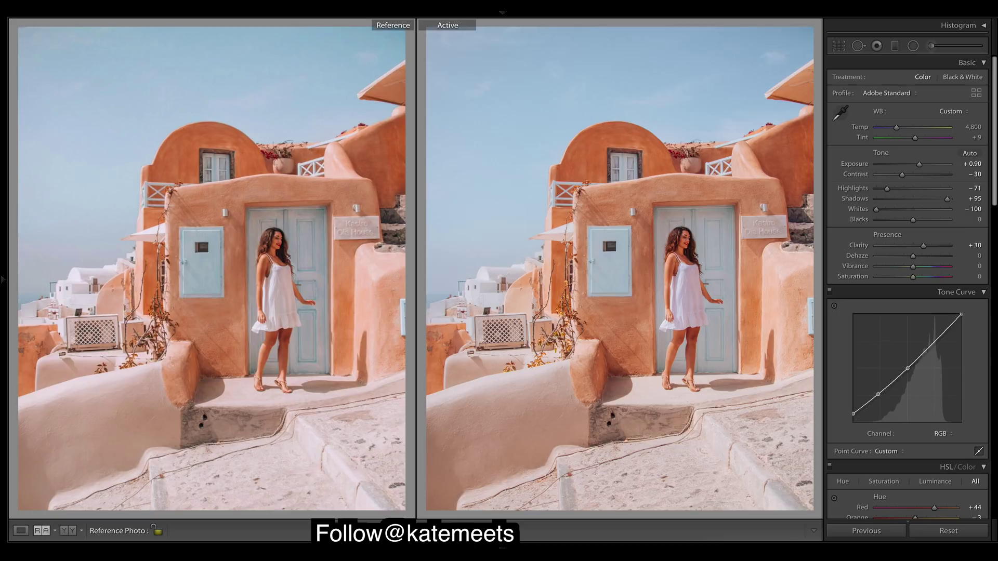
pyautogui.moveTo(995, 99); pyautogui.dragTo(978, 47)
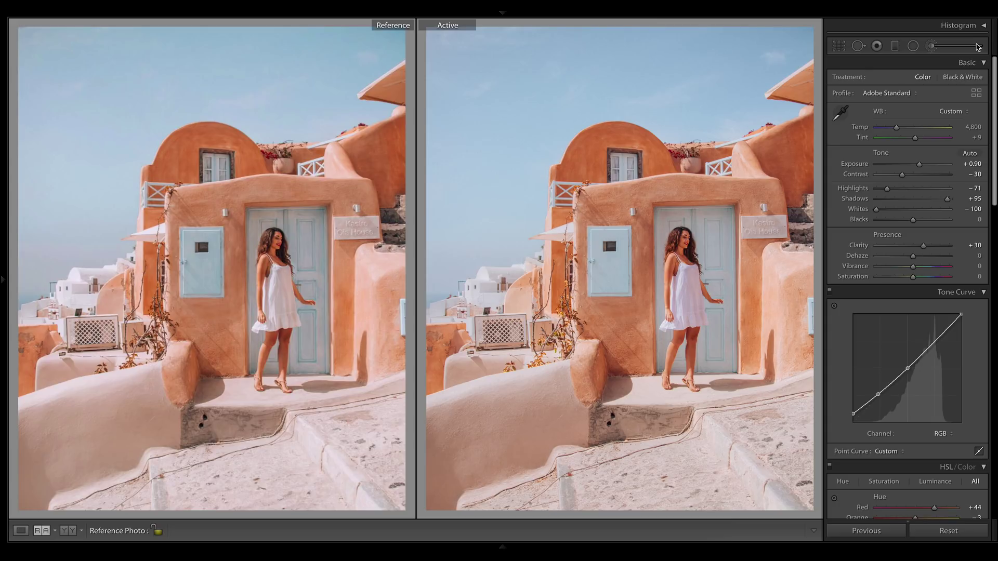
pyautogui.press('\\')
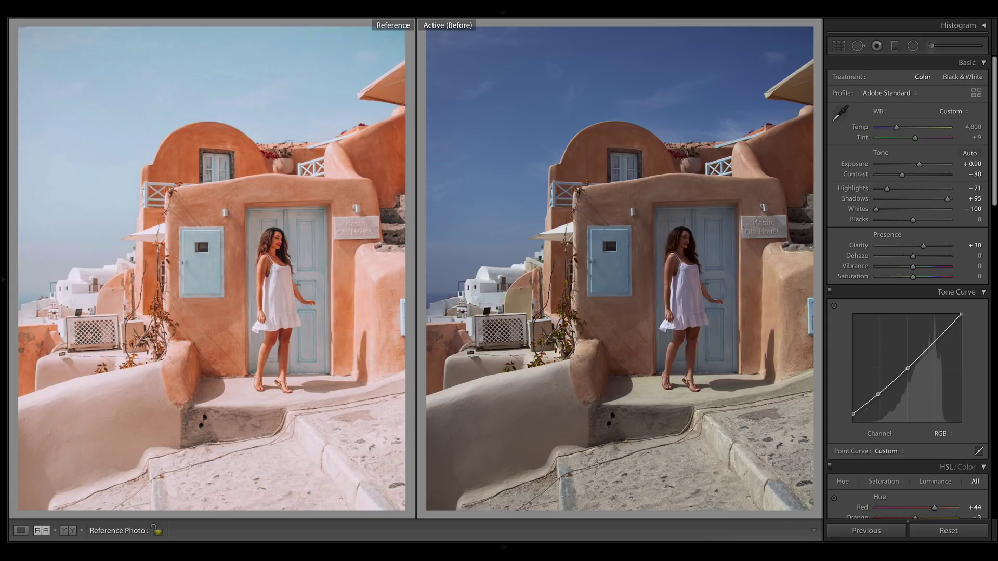